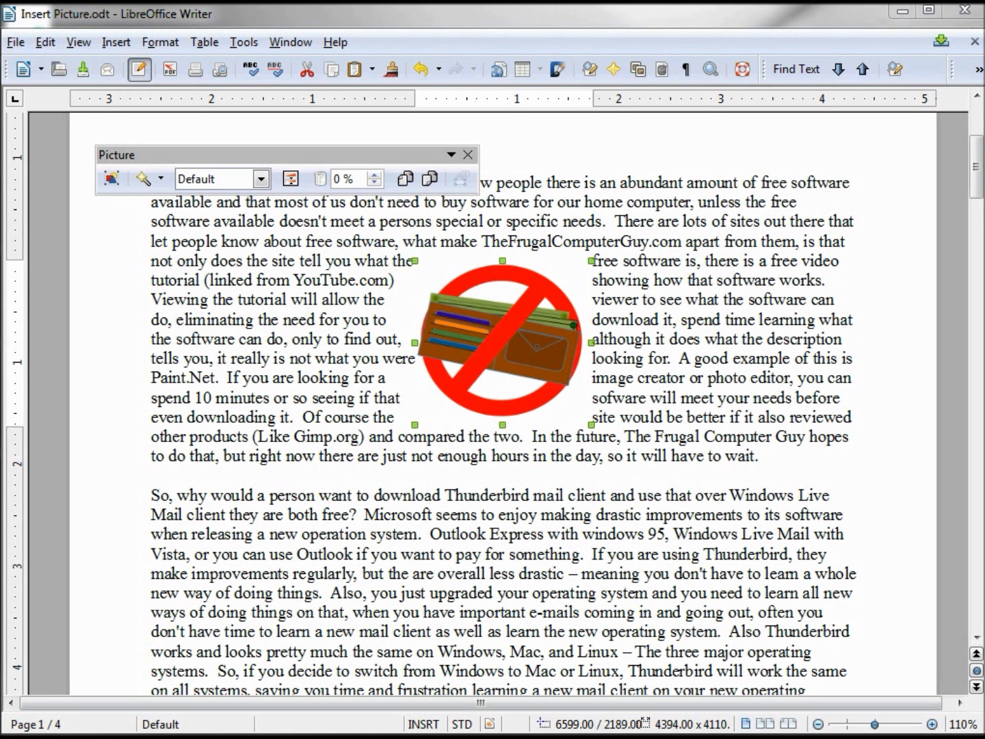
# Show the Frame toolbar at the top and move the Picture toolbar to the bottom.
pyautogui.click(78, 41)
pyautogui.moveTo(121, 120)
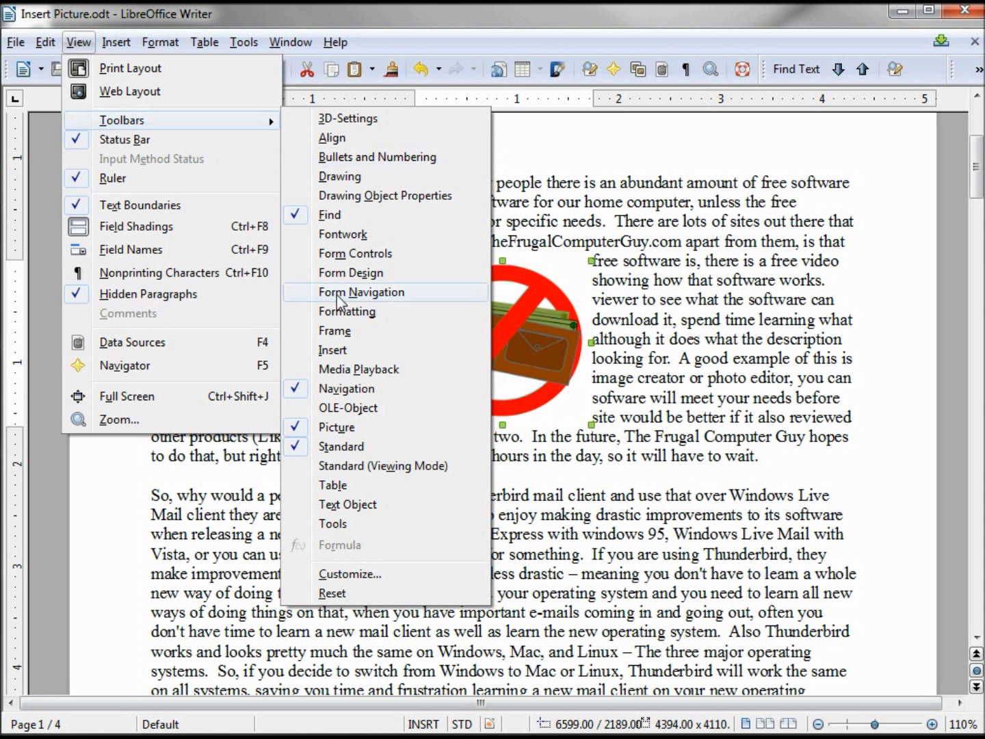
pyautogui.click(335, 330)
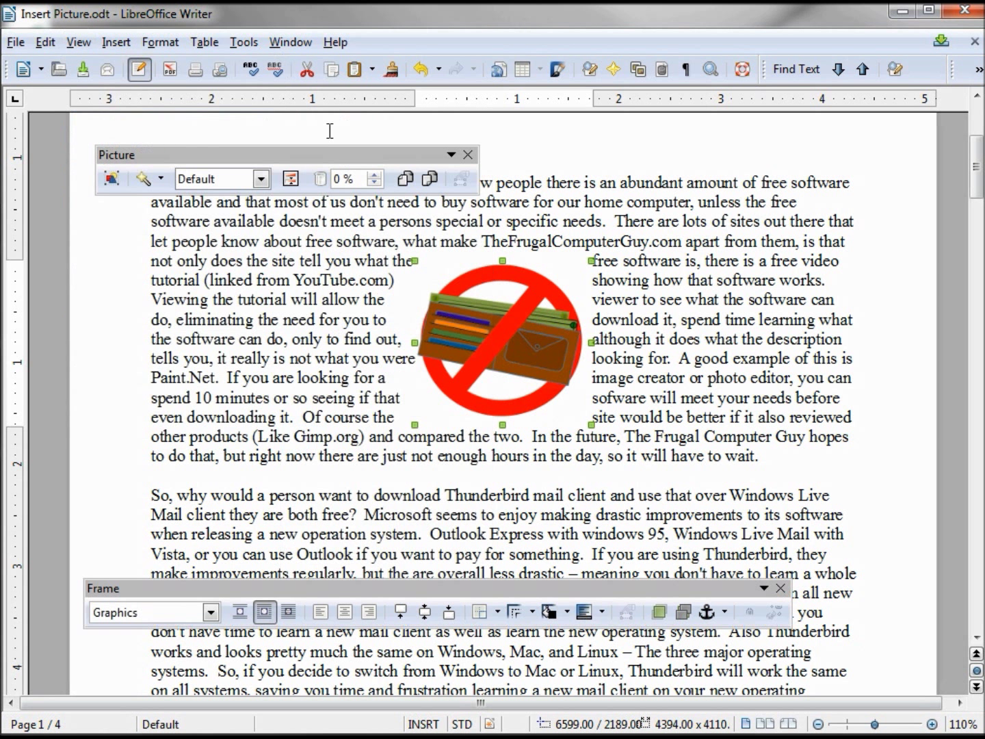
pyautogui.moveTo(327, 156); pyautogui.dragTo(300, 623)
pyautogui.moveTo(347, 588); pyautogui.dragTo(354, 155)
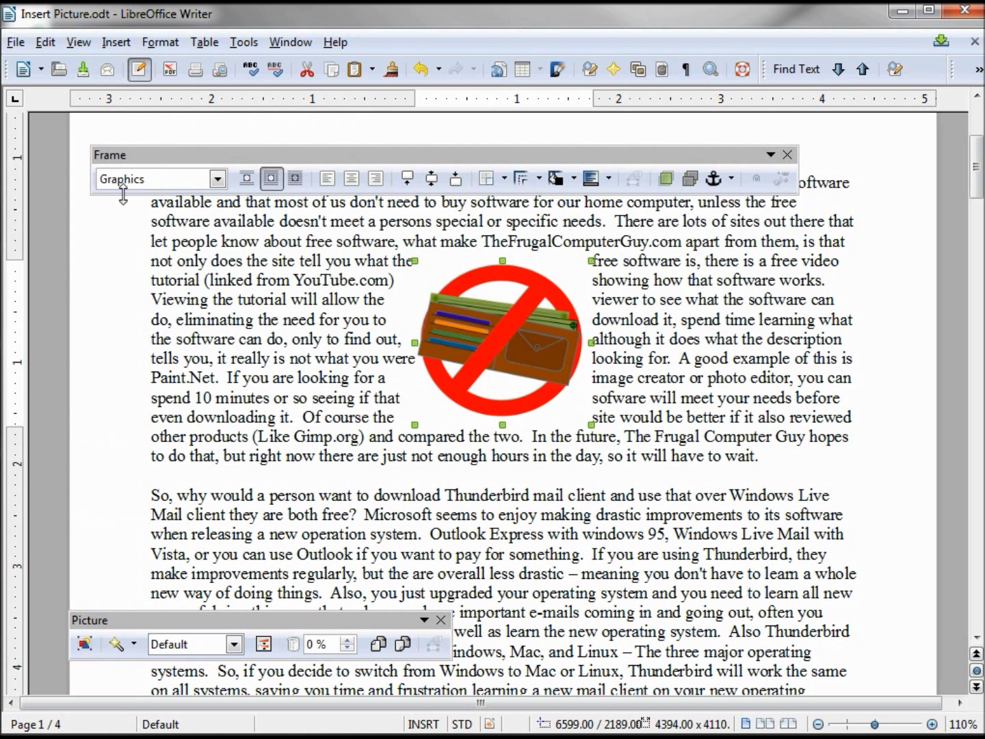
# Try Wrap Off and Page Wrap, then set the wallet picture to Wrap Through.
pyautogui.click(248, 183)
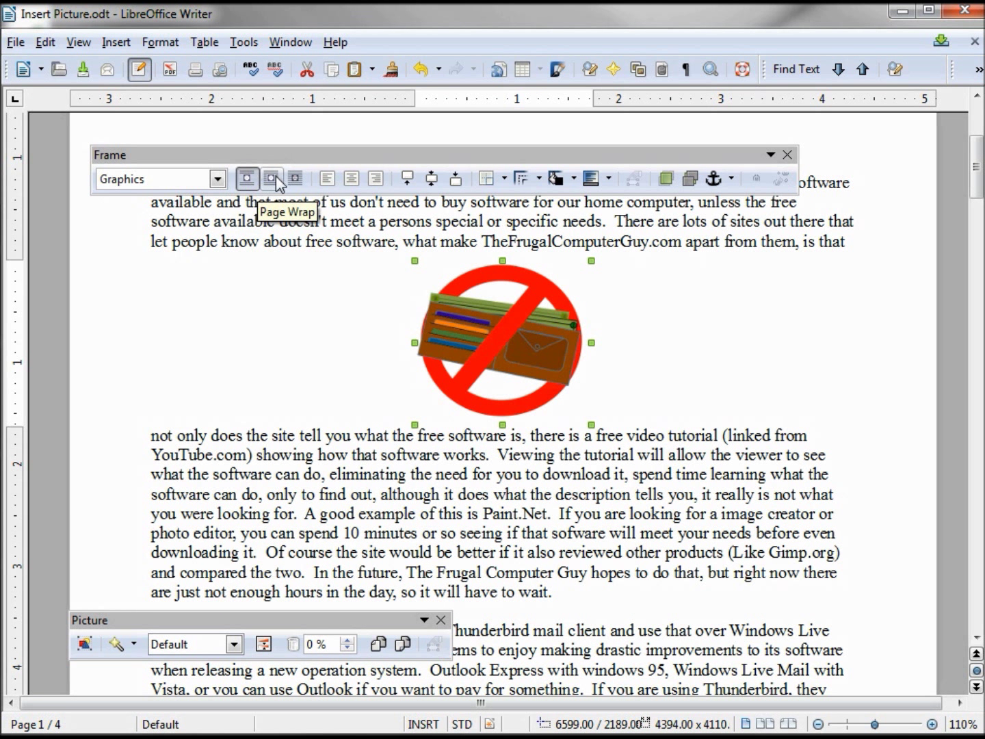
pyautogui.click(274, 182)
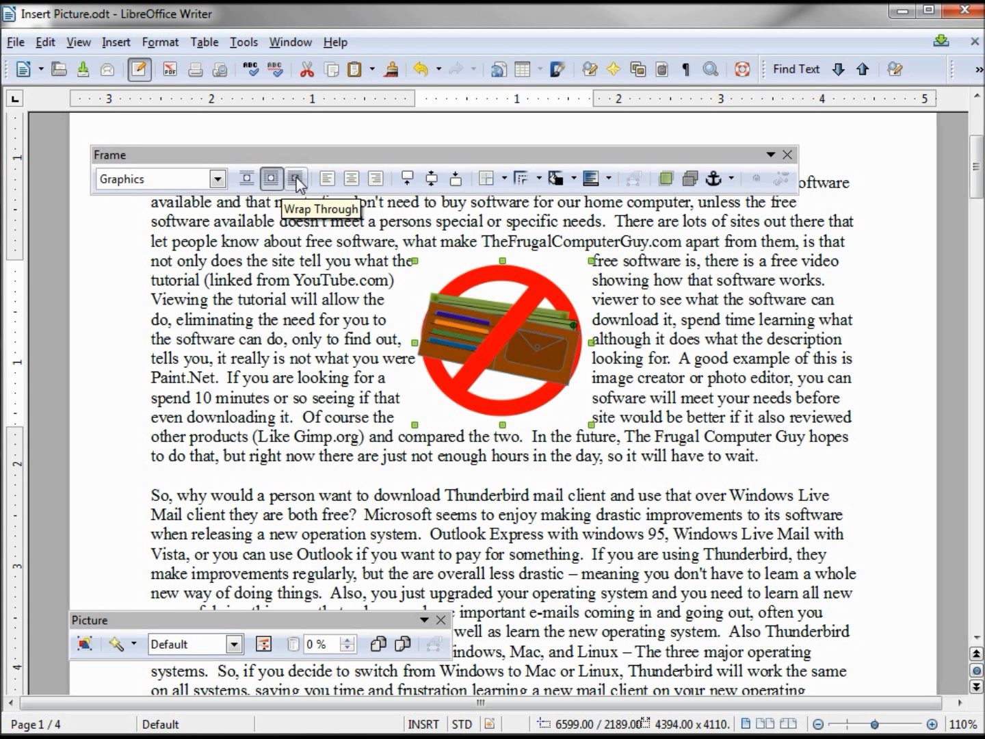
pyautogui.click(297, 180)
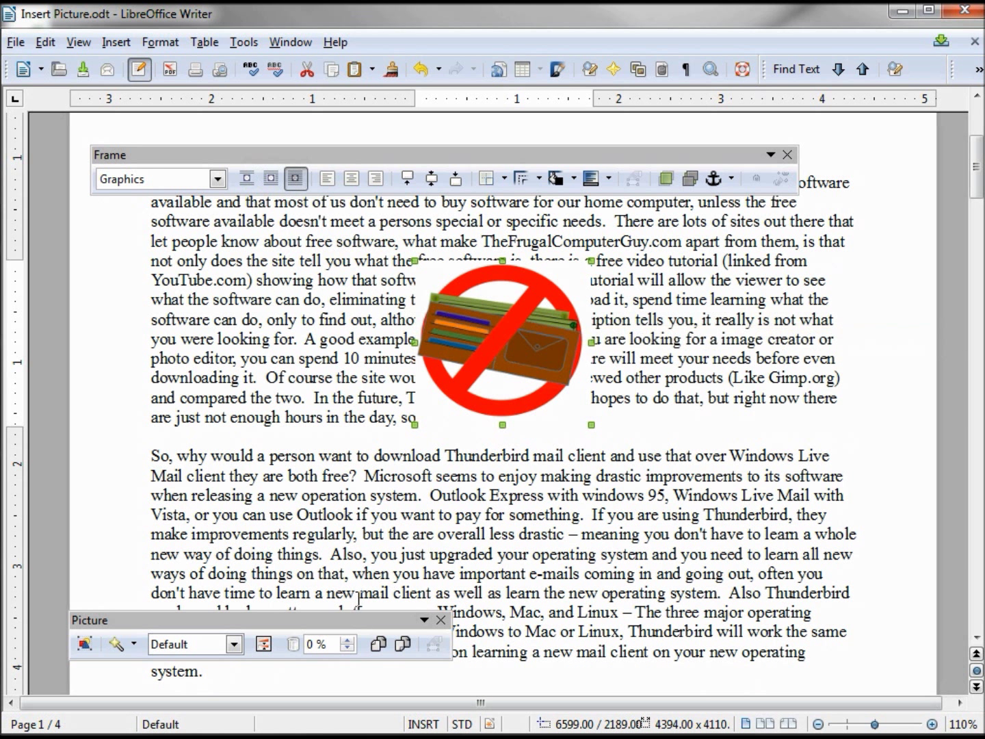
# Set the wallet picture's transparency to 80%.
pyautogui.moveTo(338, 643); pyautogui.dragTo(301, 630)
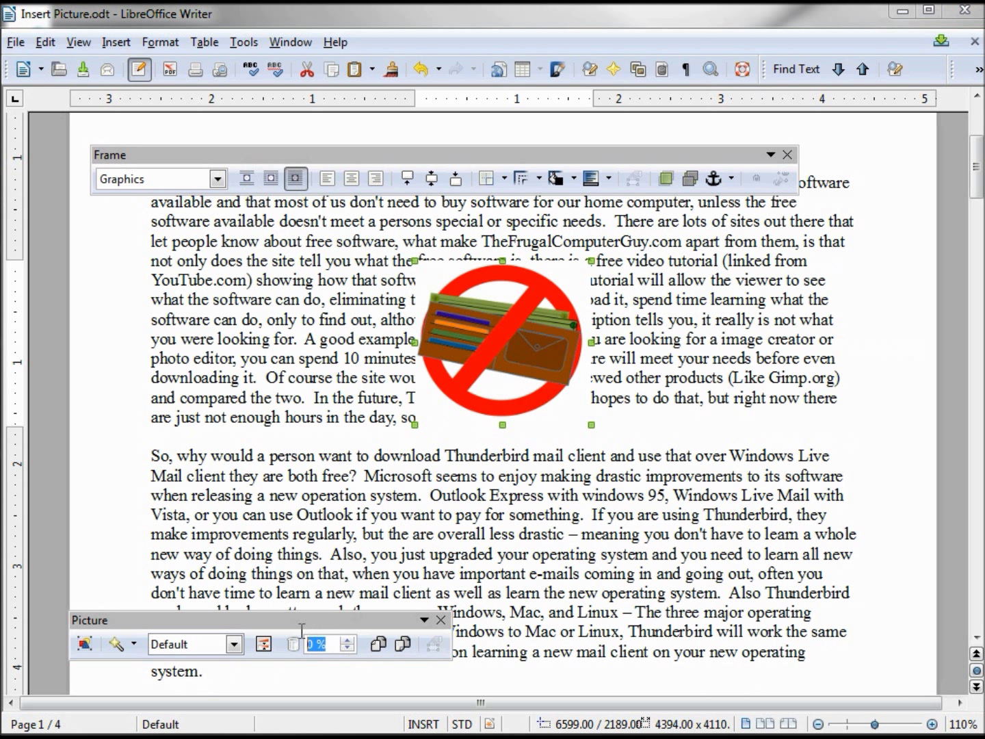
pyautogui.write('80')
pyautogui.press('Return')
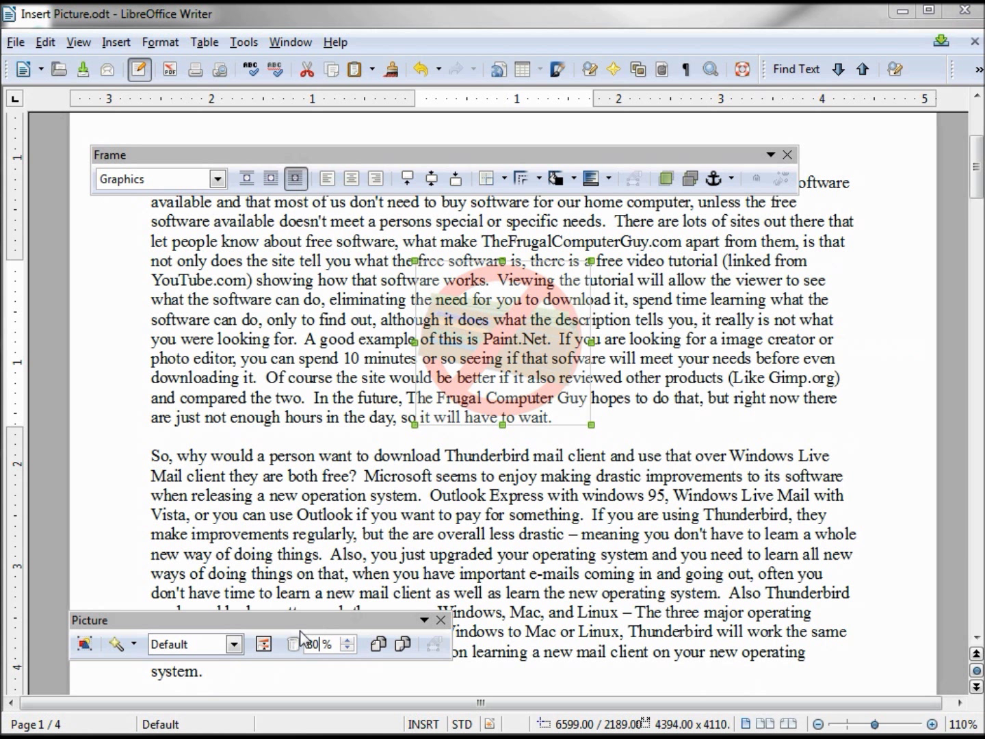
# Undo the transparency, move the picture up, and try left, right and centre alignment.
pyautogui.hotkey('ctrl', 'z')
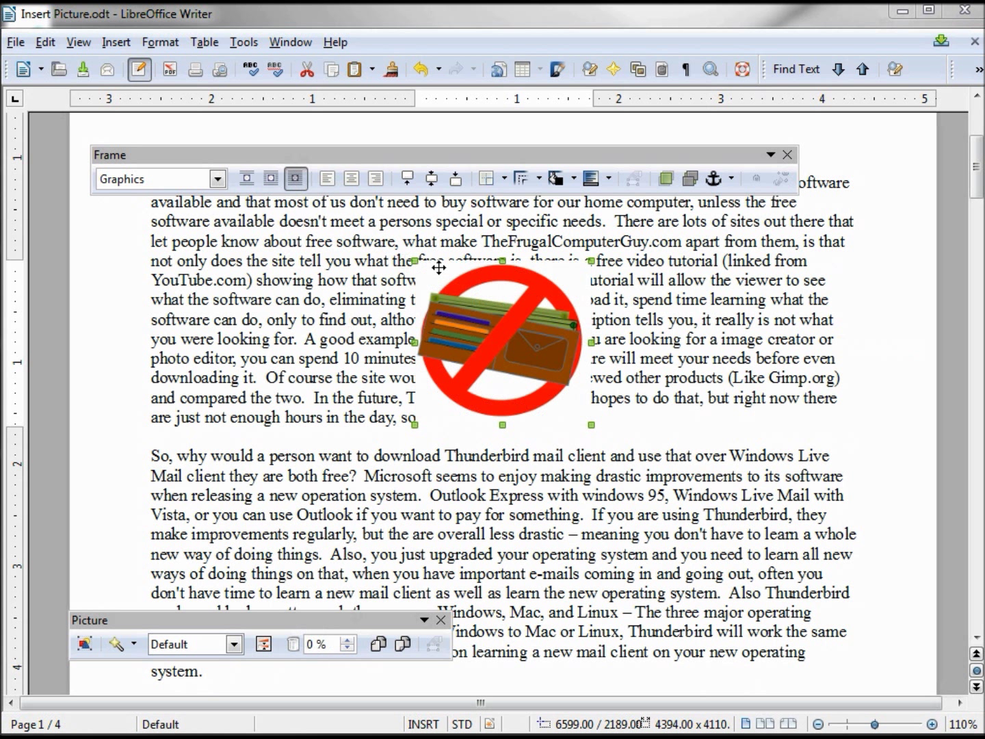
pyautogui.moveTo(488, 295); pyautogui.dragTo(455, 260)
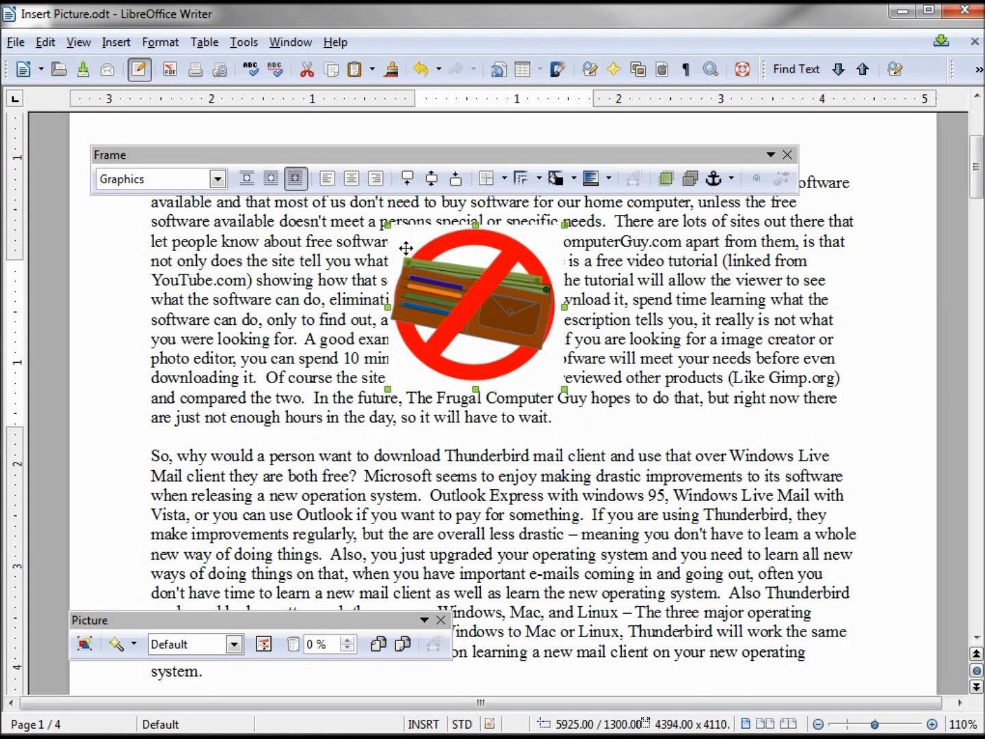
pyautogui.click(249, 179)
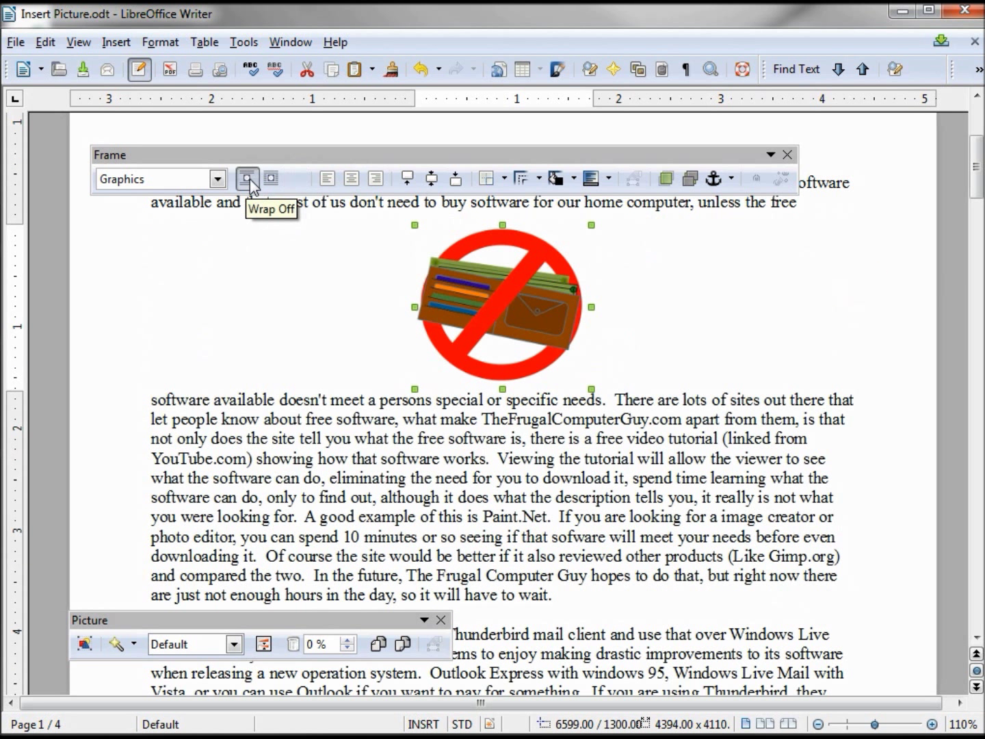
pyautogui.click(331, 180)
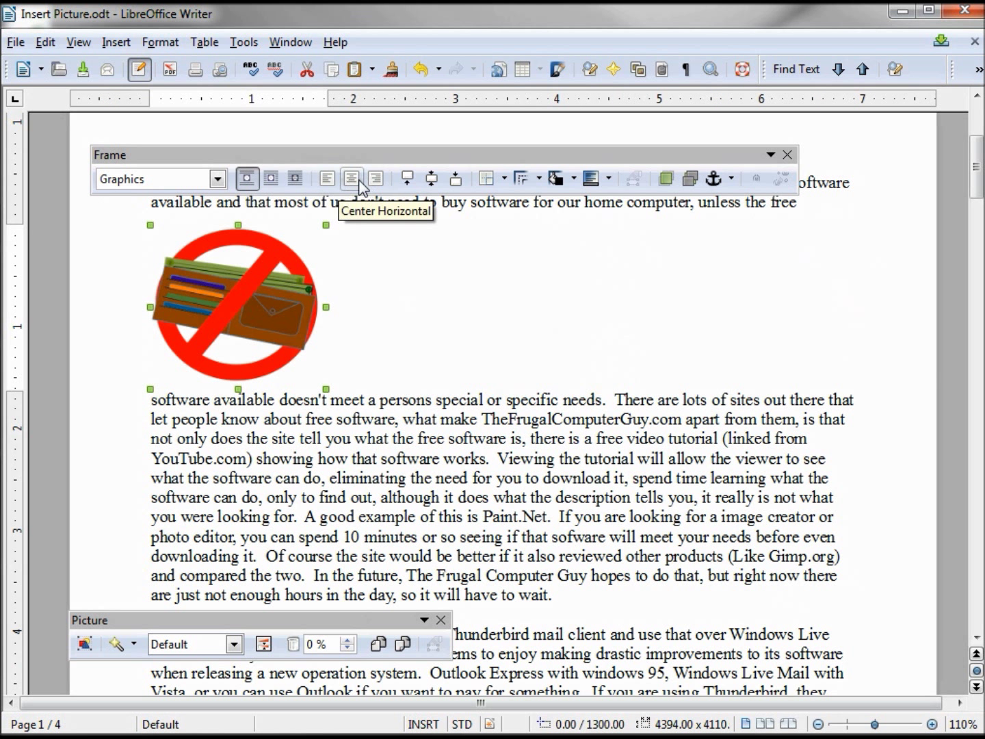
pyautogui.click(358, 181)
pyautogui.click(374, 180)
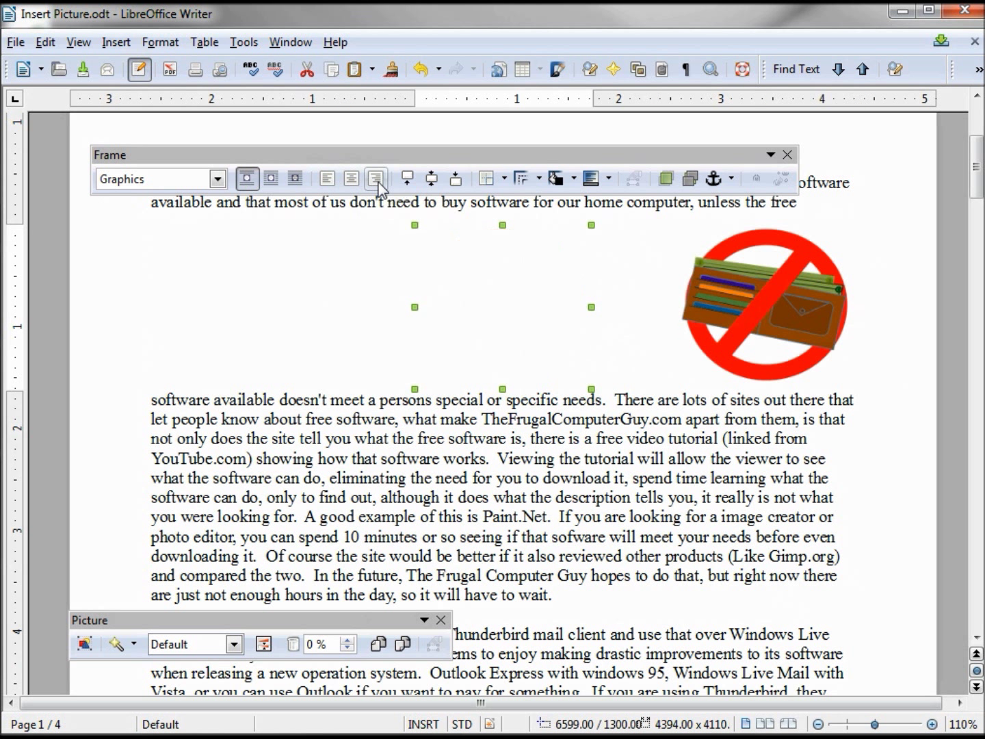
pyautogui.click(351, 181)
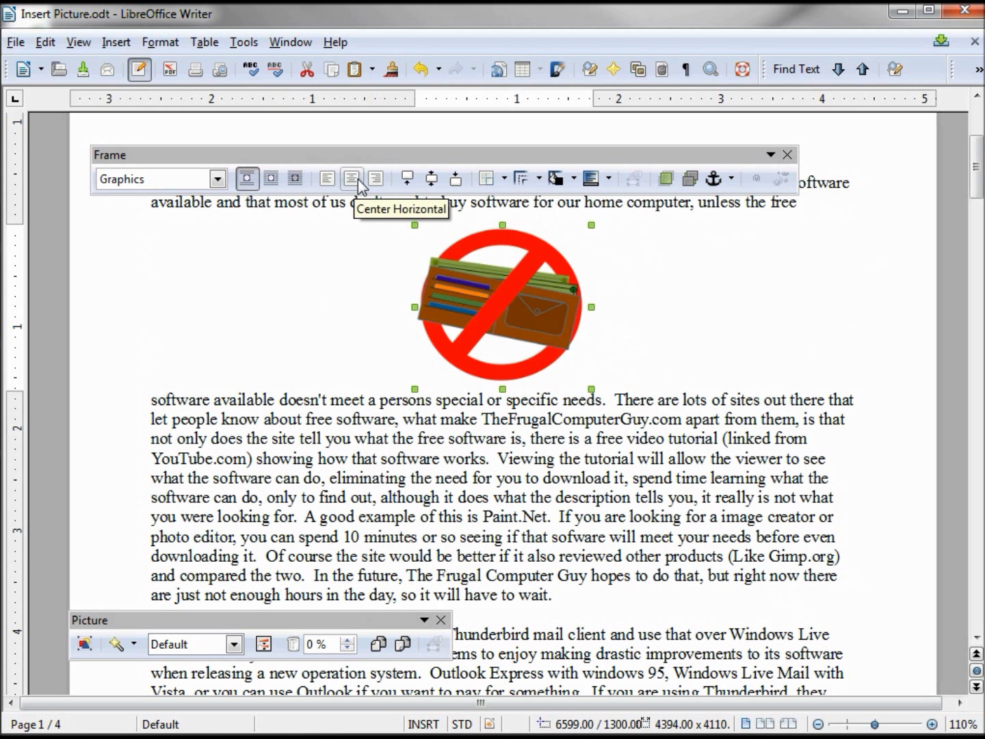
# Apply Page Wrap and settle the picture on Center Horizontal.
pyautogui.click(273, 182)
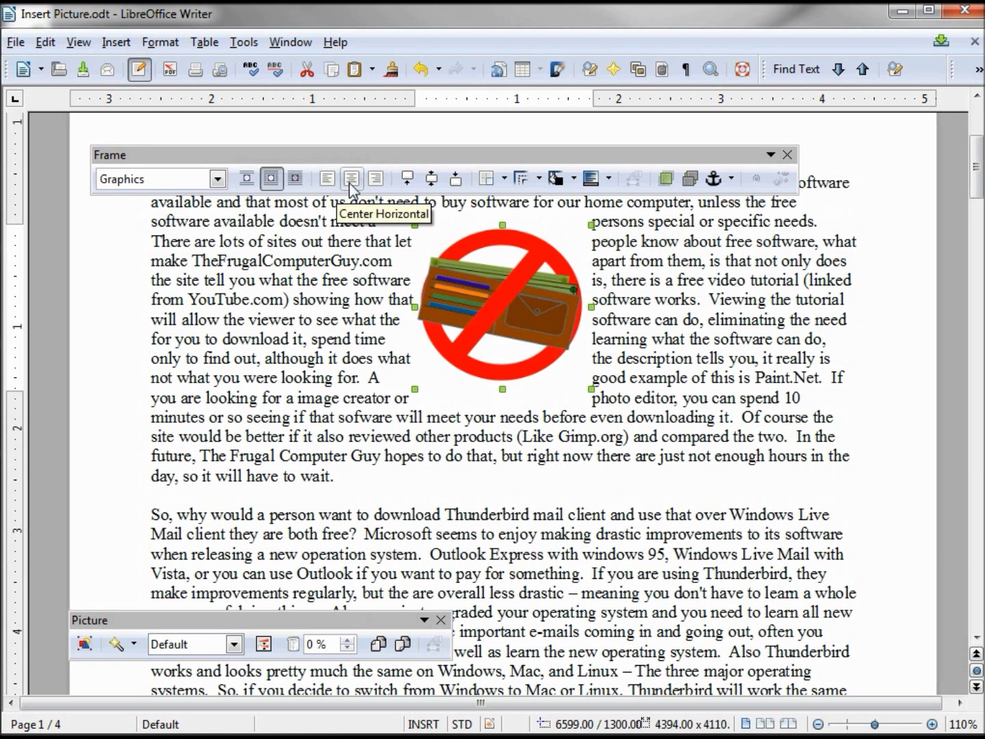
pyautogui.click(327, 180)
pyautogui.click(376, 179)
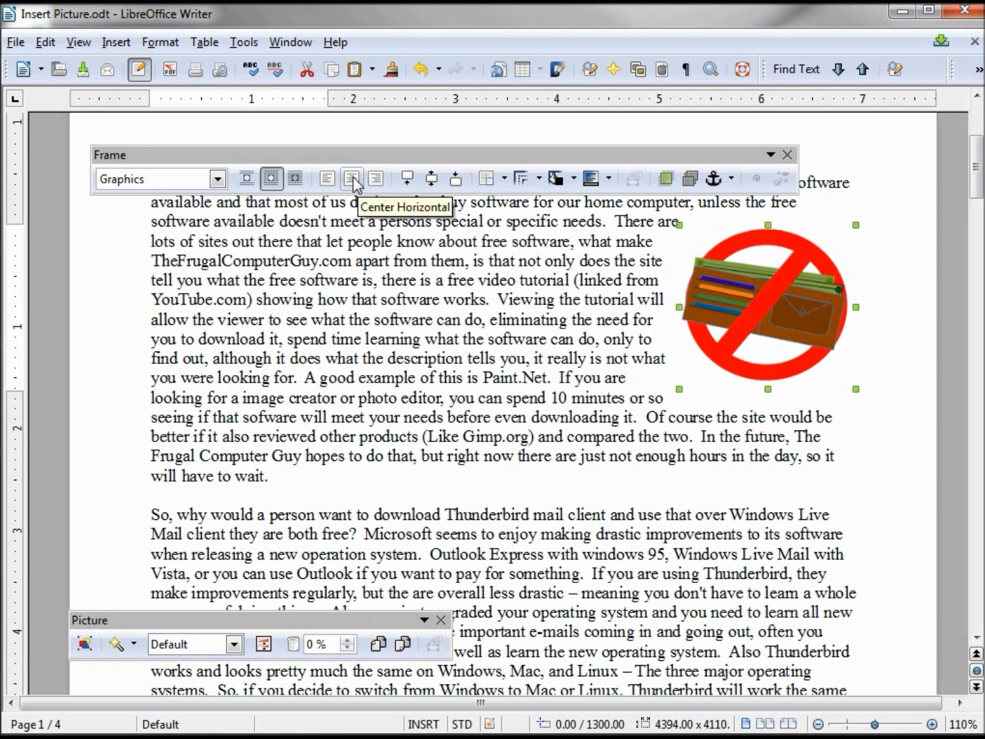
pyautogui.click(348, 180)
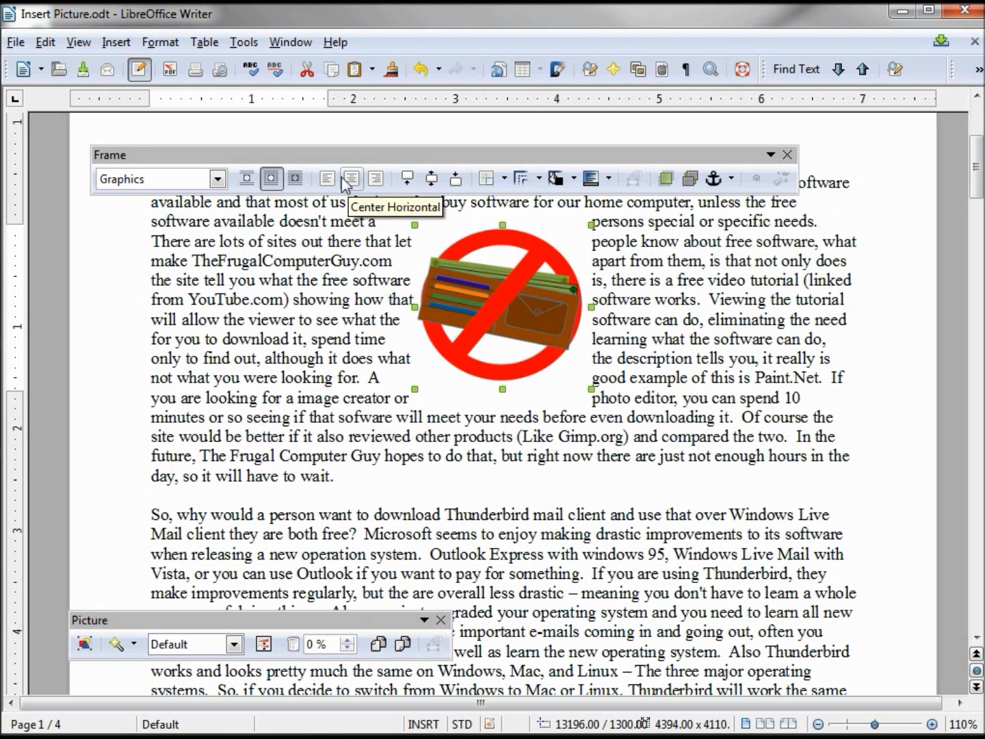
# Set the wallet picture to Wrap Off and confirm its anchor is To Paragraph.
pyautogui.click(246, 179)
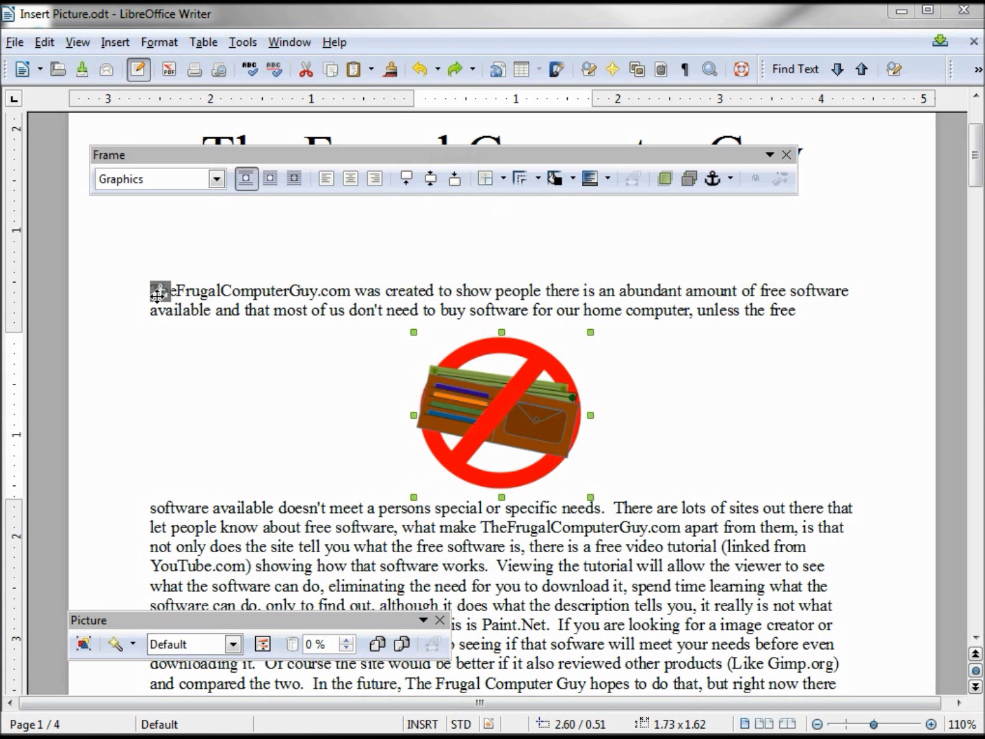
pyautogui.rightClick(487, 370)
pyautogui.moveTo(563, 421)
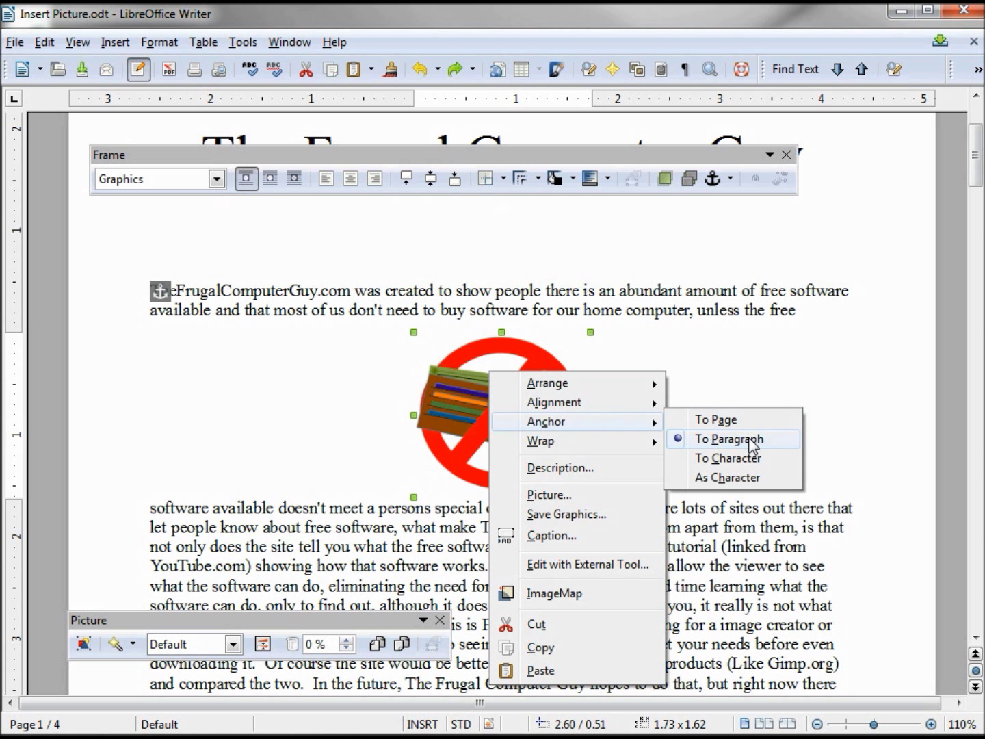
pyautogui.press('Escape')
pyautogui.press('Escape')
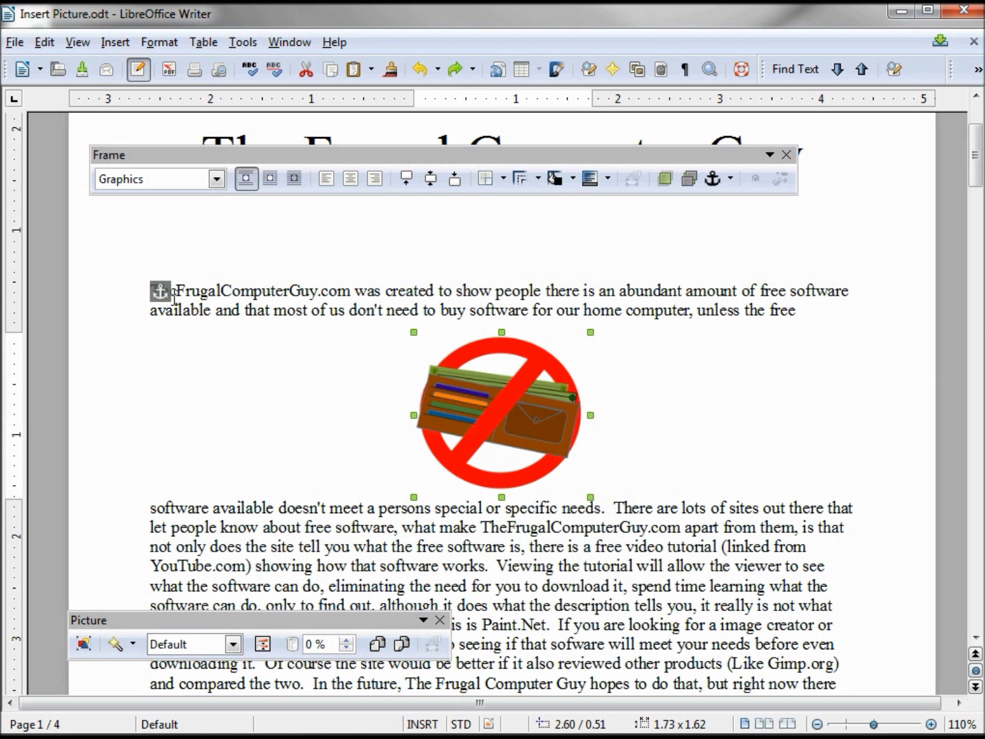
# Try Top, Center and Bottom vertical alignment, ending centred in the paragraph.
pyautogui.click(408, 181)
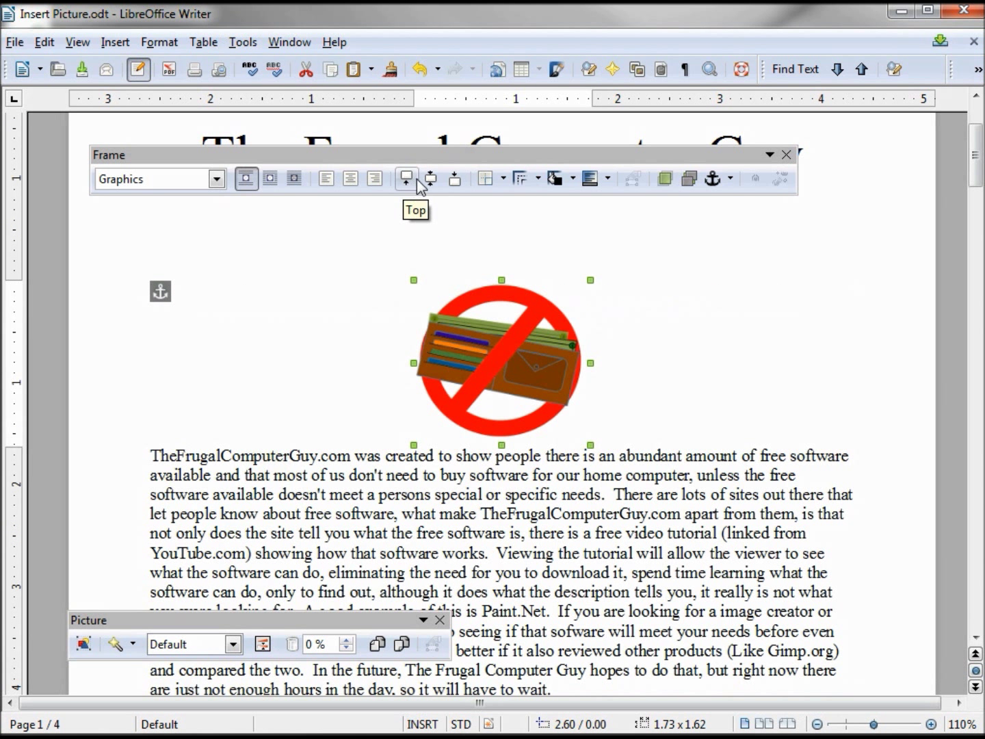
pyautogui.click(430, 181)
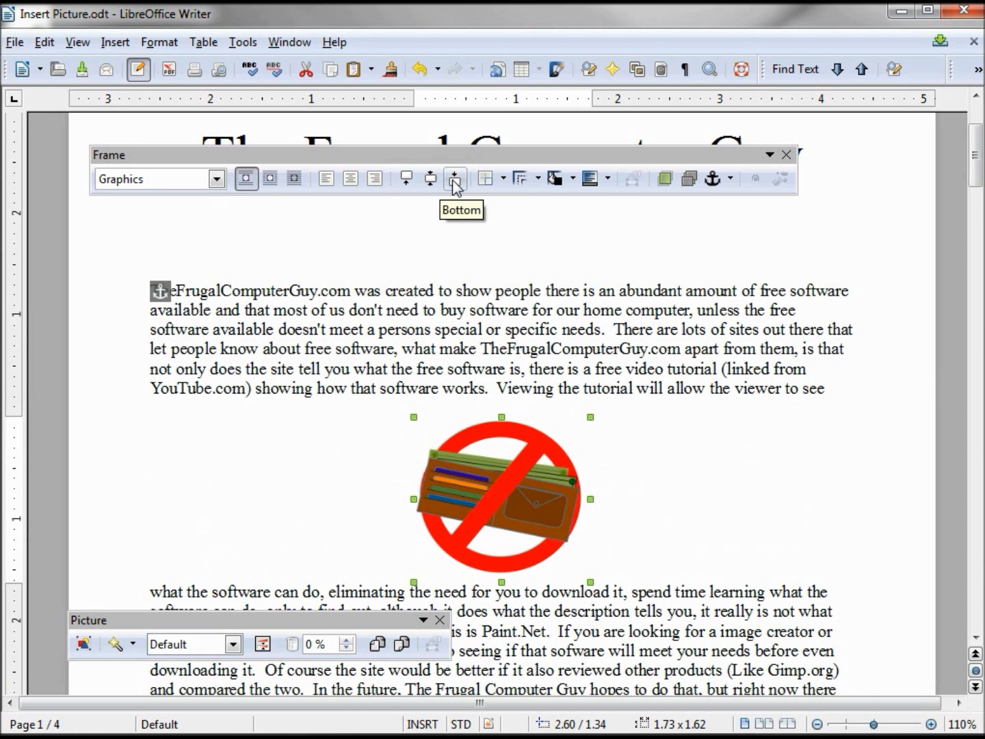
pyautogui.click(454, 180)
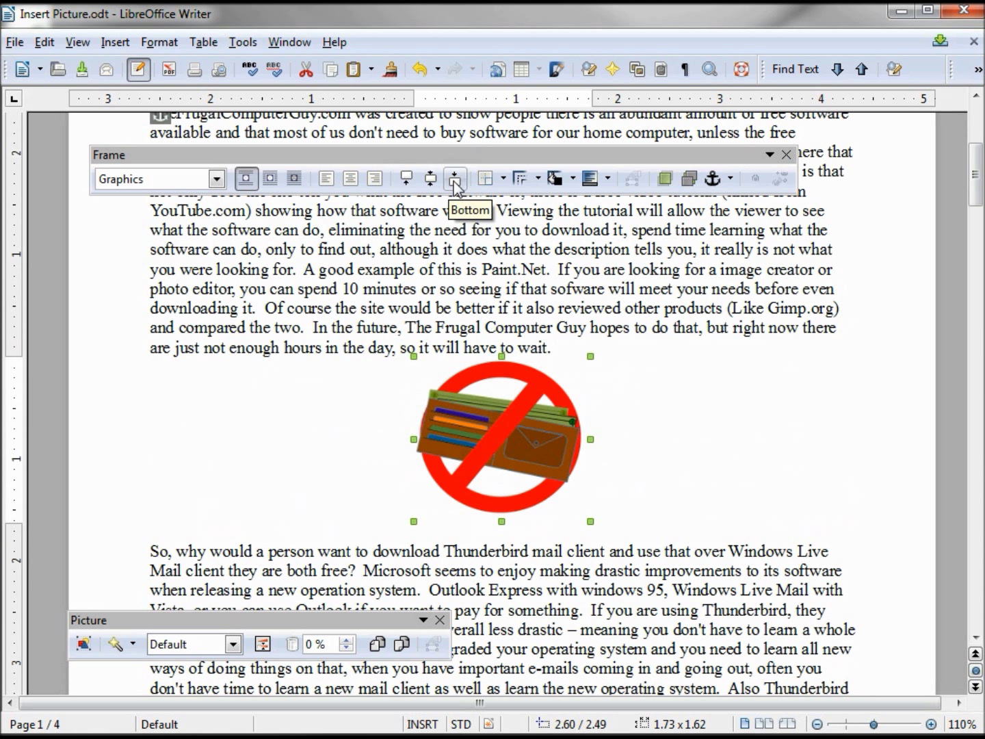
pyautogui.click(432, 182)
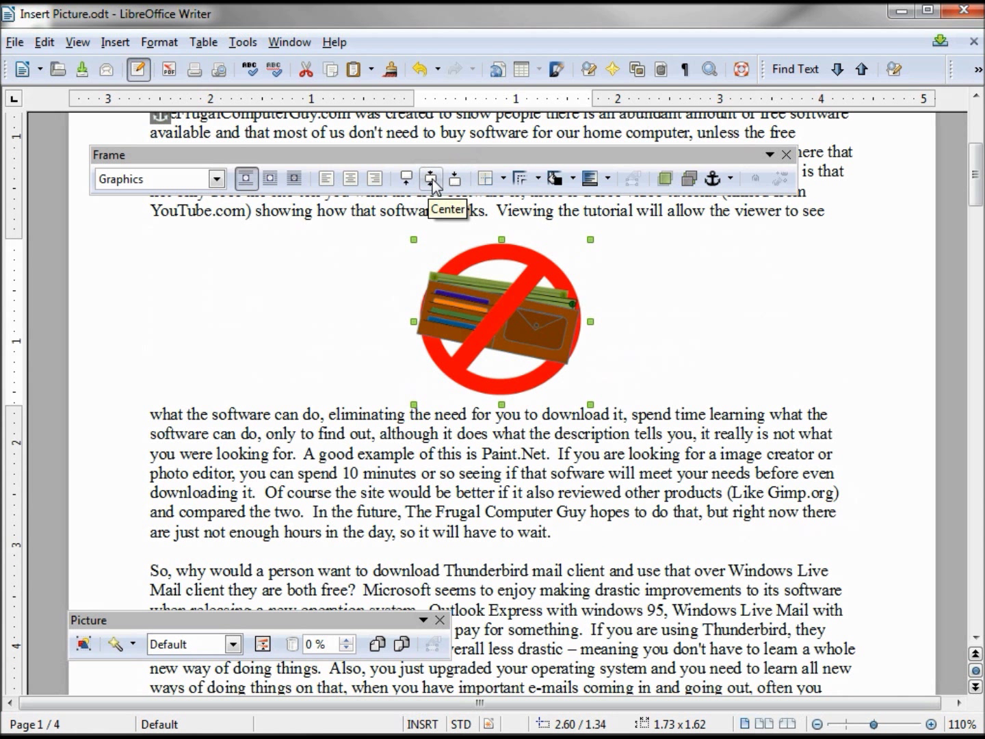
pyautogui.rightClick(487, 281)
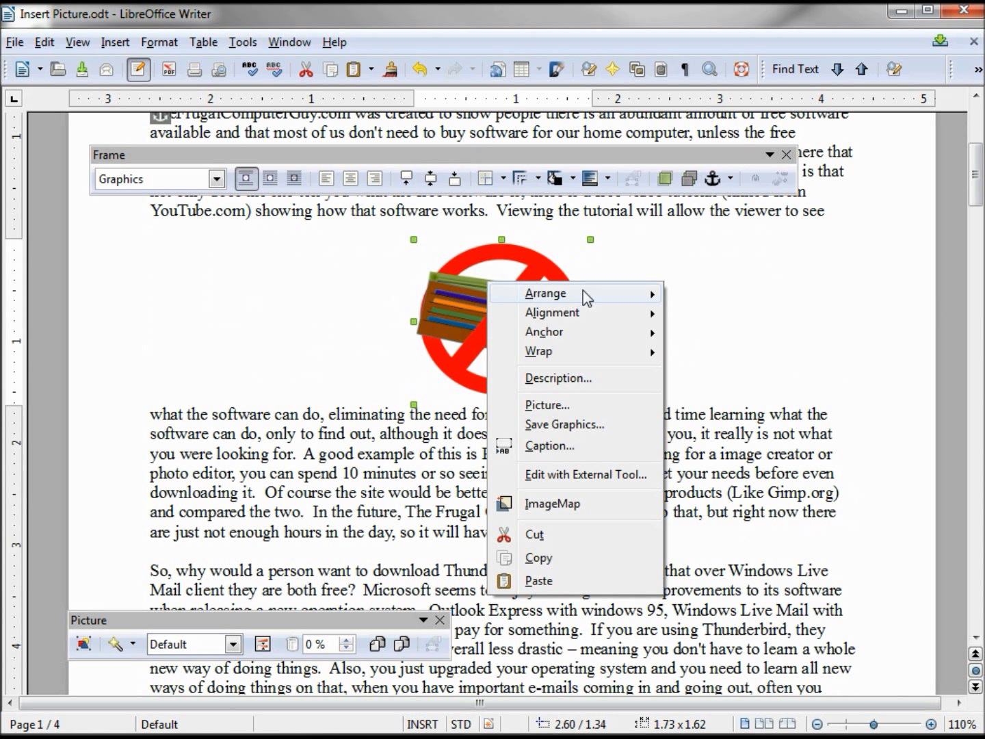
# Anchor the wallet picture to the page and align it to the page top.
pyautogui.moveTo(644, 335)
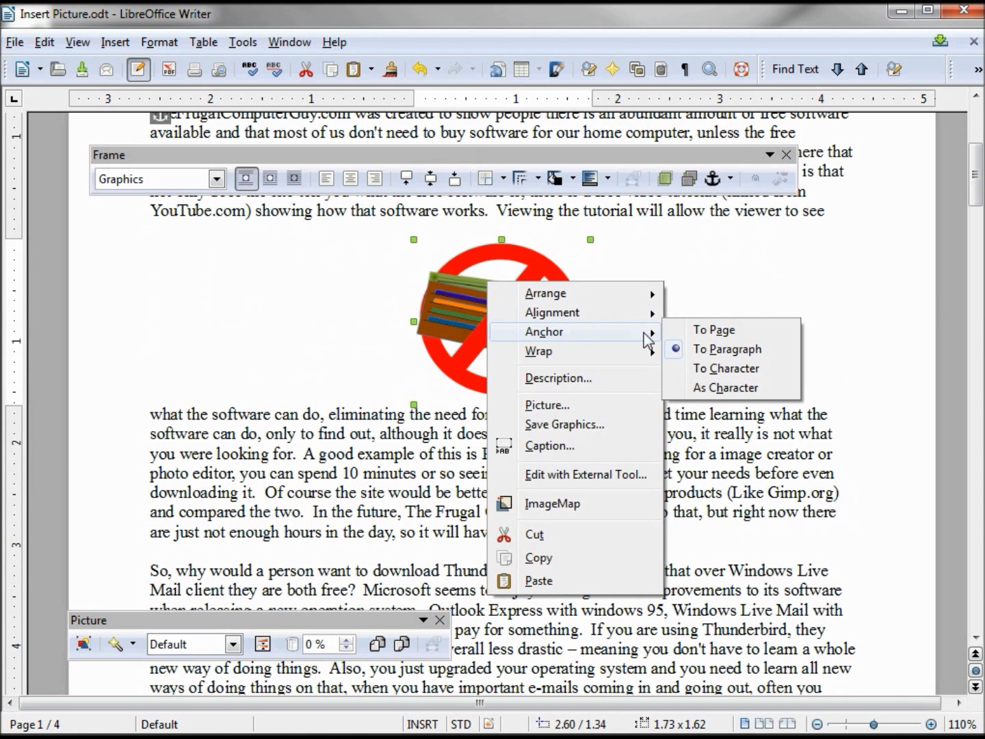
pyautogui.click(706, 330)
pyautogui.hotkey('ctrl', 'z')
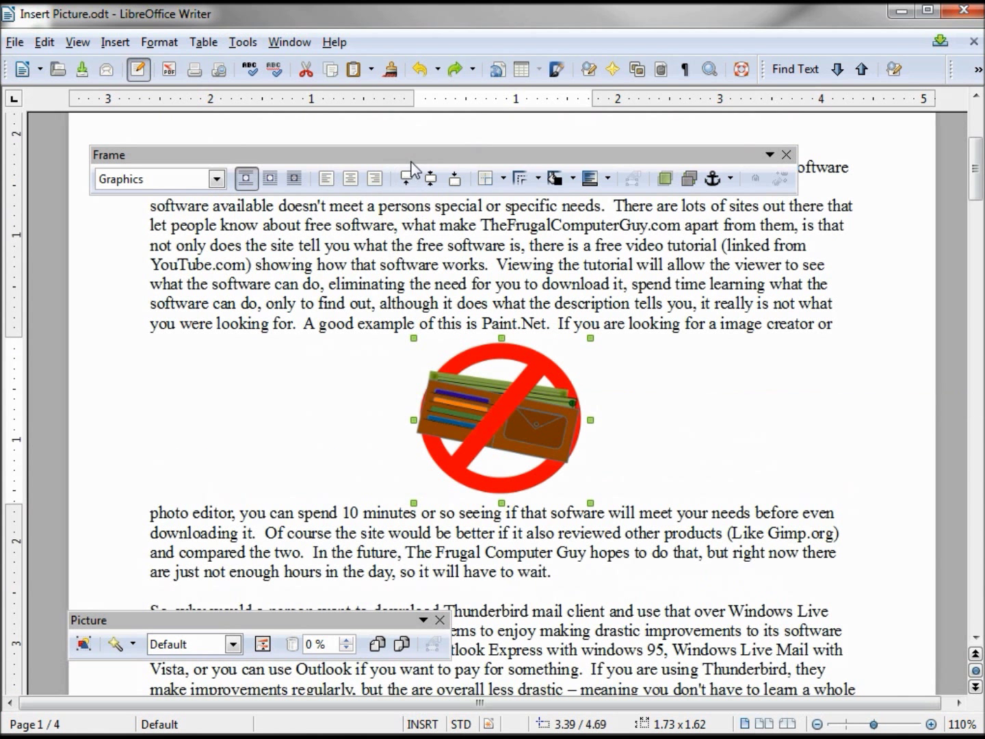
pyautogui.click(406, 179)
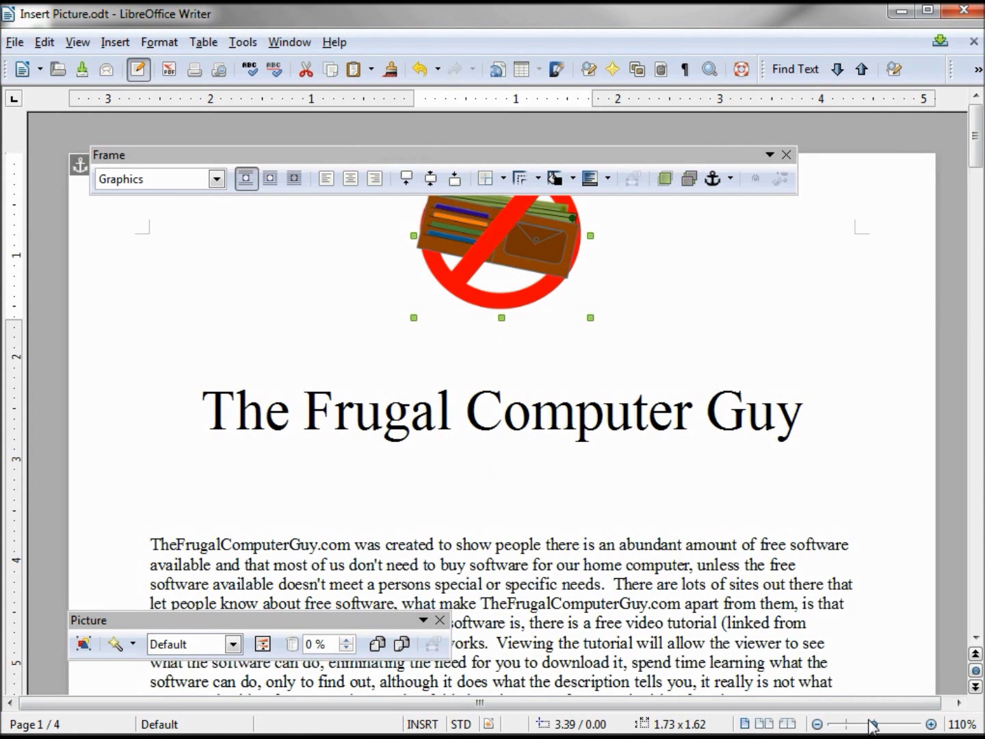
# At 54% zoom, try page centre and bottom, then drag the picture into the first paragraph.
pyautogui.moveTo(872, 725); pyautogui.dragTo(850, 729)
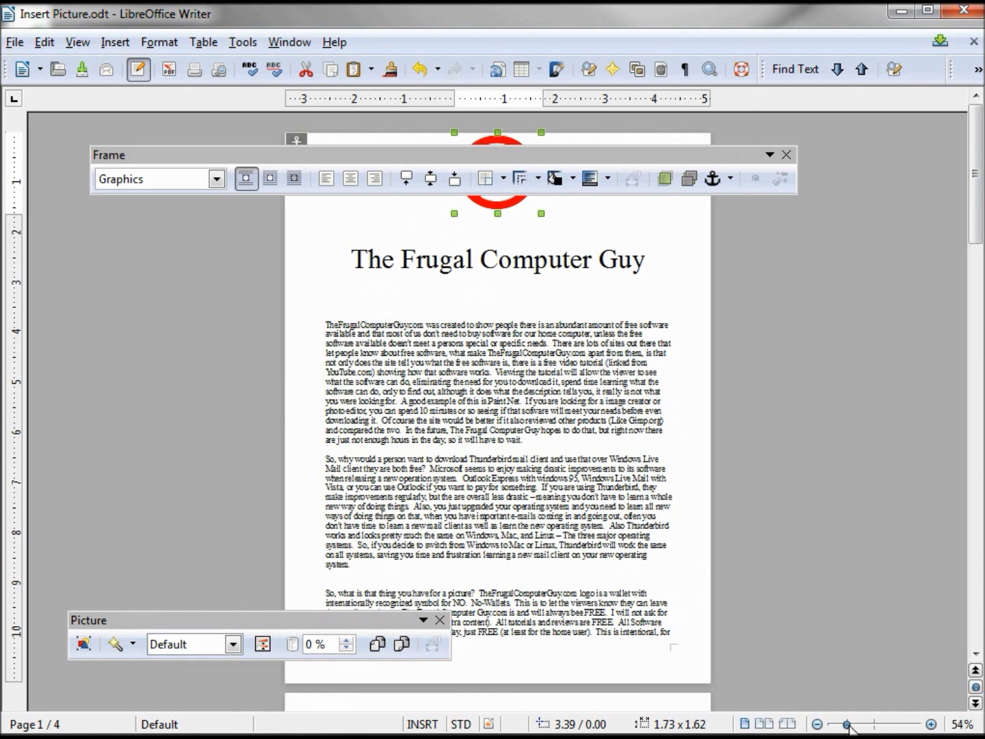
pyautogui.moveTo(642, 159); pyautogui.dragTo(784, 236)
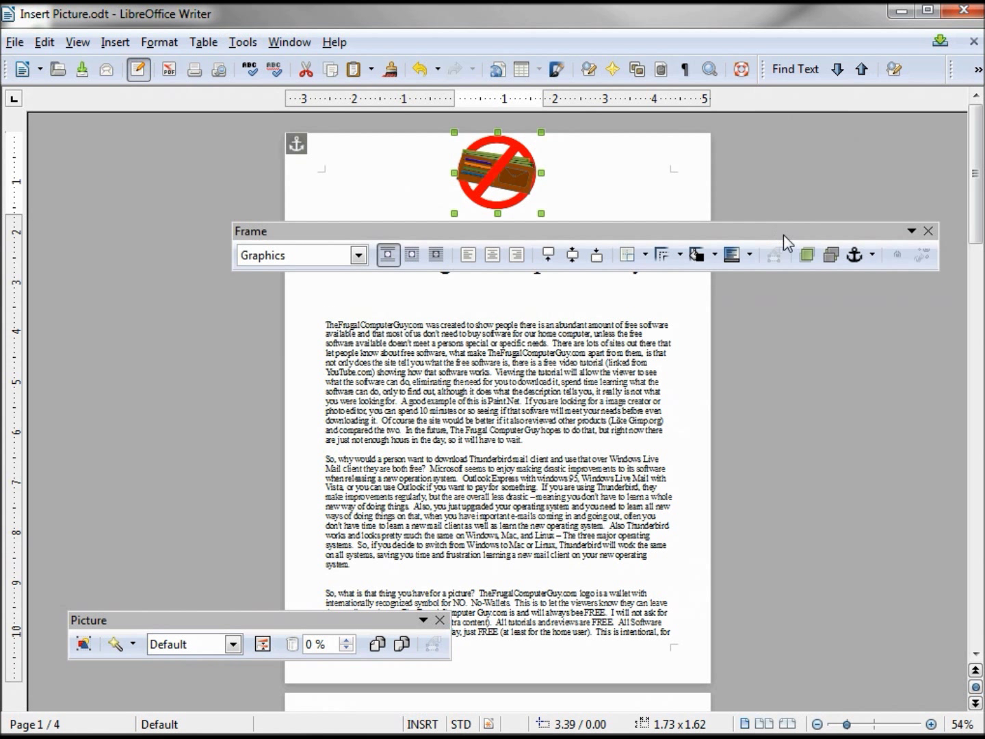
pyautogui.click(573, 258)
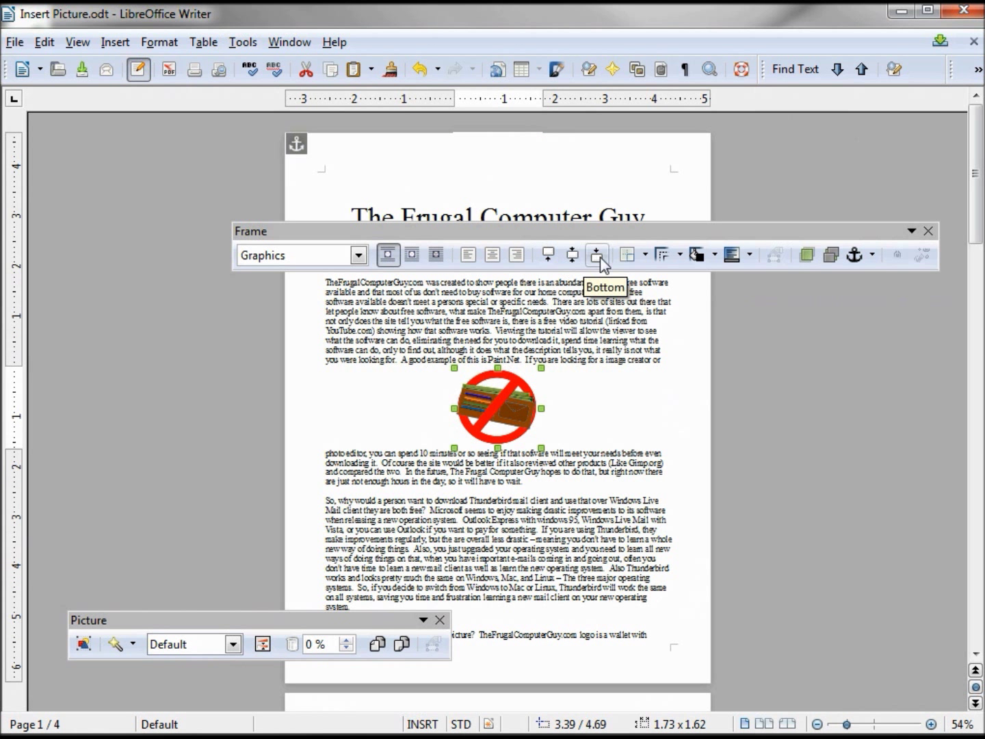
pyautogui.click(597, 259)
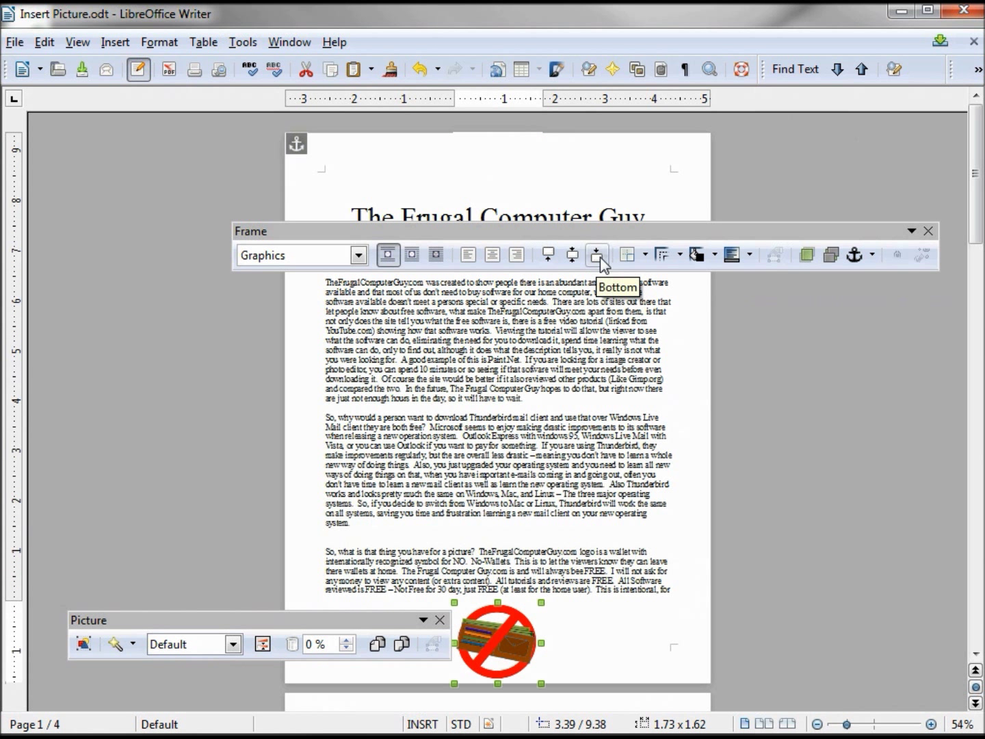
pyautogui.click(548, 255)
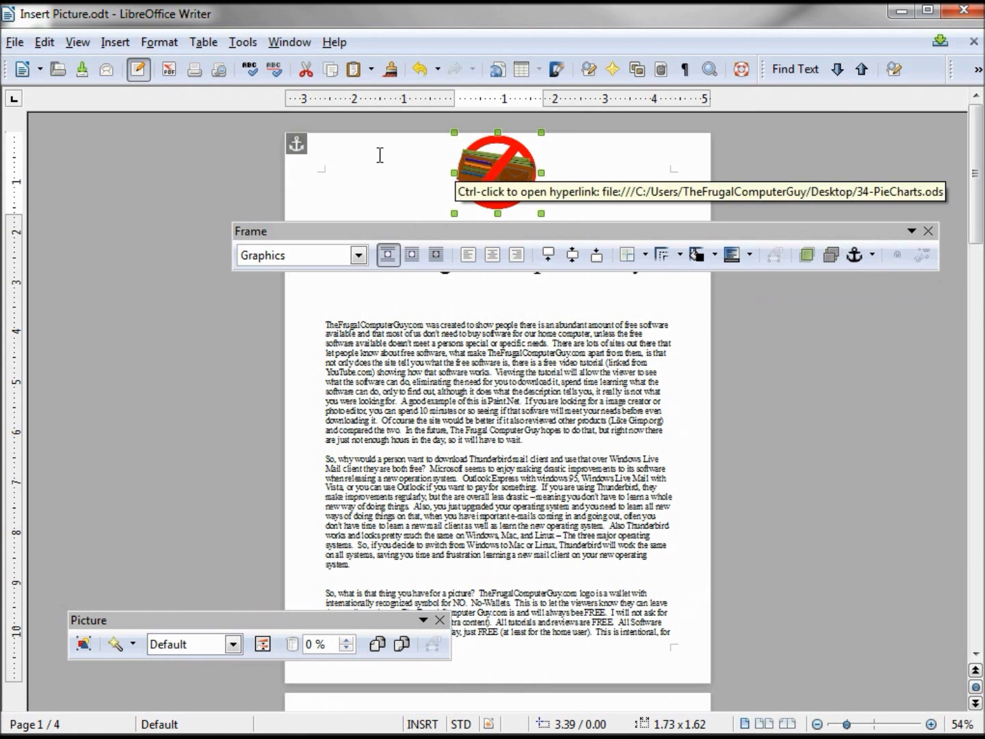
pyautogui.moveTo(479, 163); pyautogui.dragTo(436, 351)
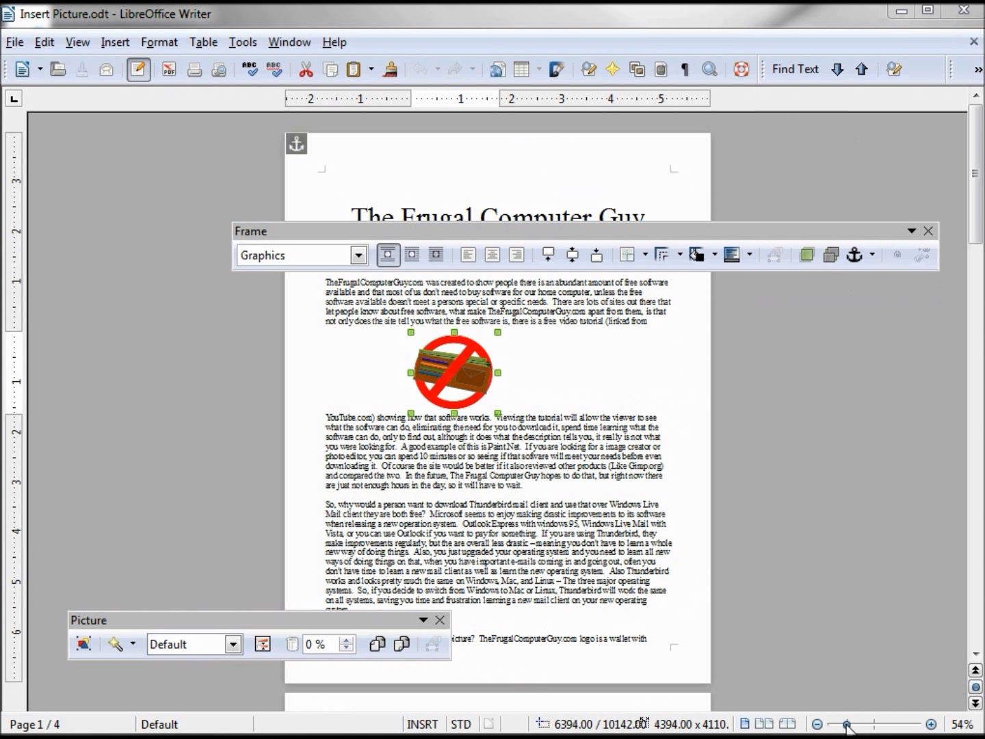
pyautogui.moveTo(847, 726); pyautogui.dragTo(873, 725)
# Give the wallet picture a full box border with a dashed line style.
pyautogui.click(641, 256)
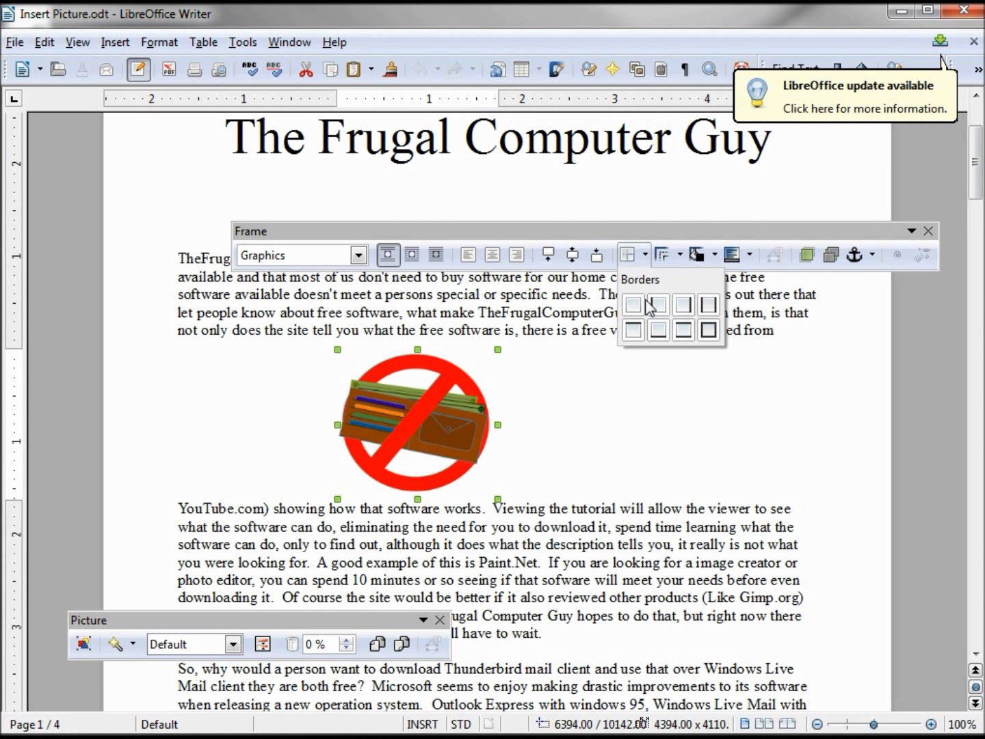
pyautogui.click(709, 330)
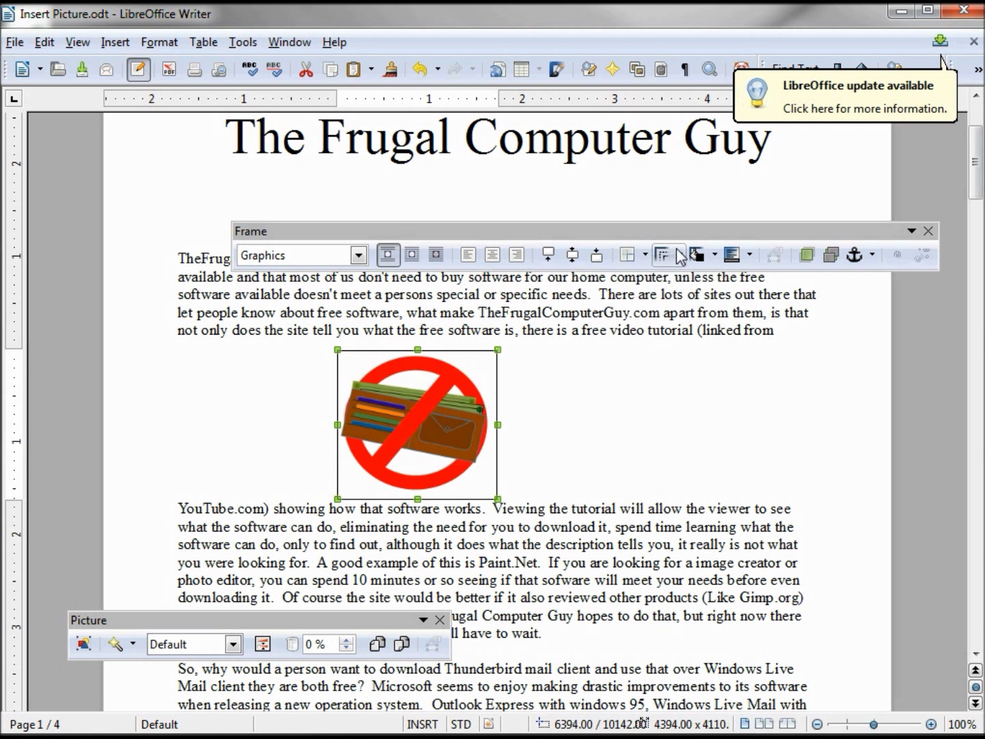
pyautogui.click(679, 256)
pyautogui.moveTo(748, 340); pyautogui.dragTo(762, 401)
pyautogui.click(724, 364)
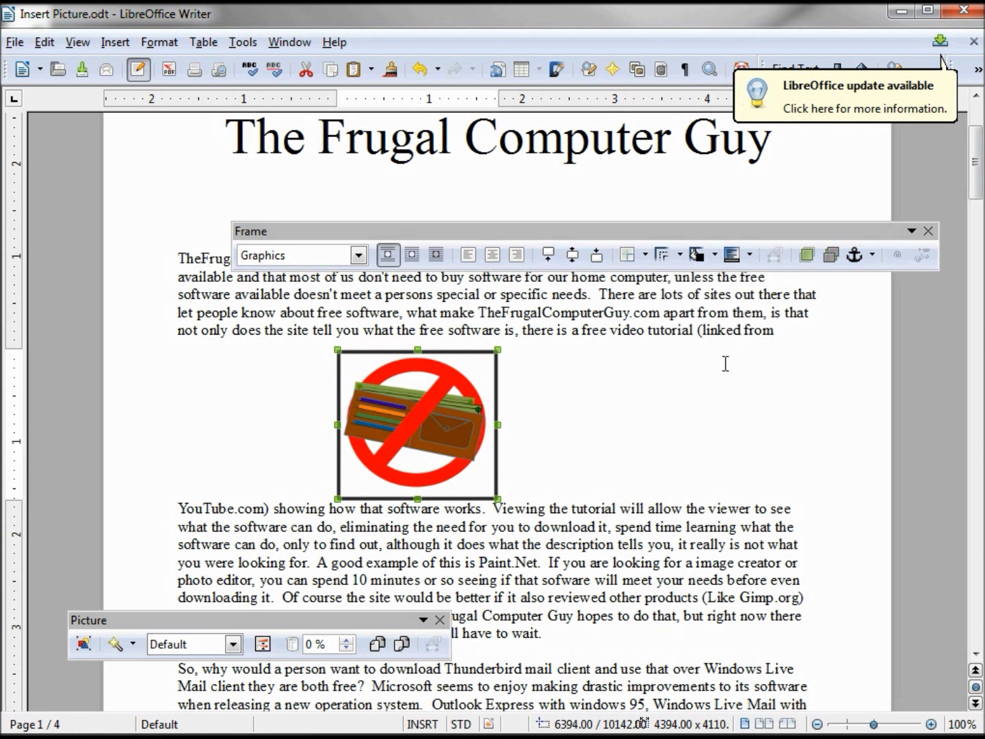
pyautogui.click(673, 257)
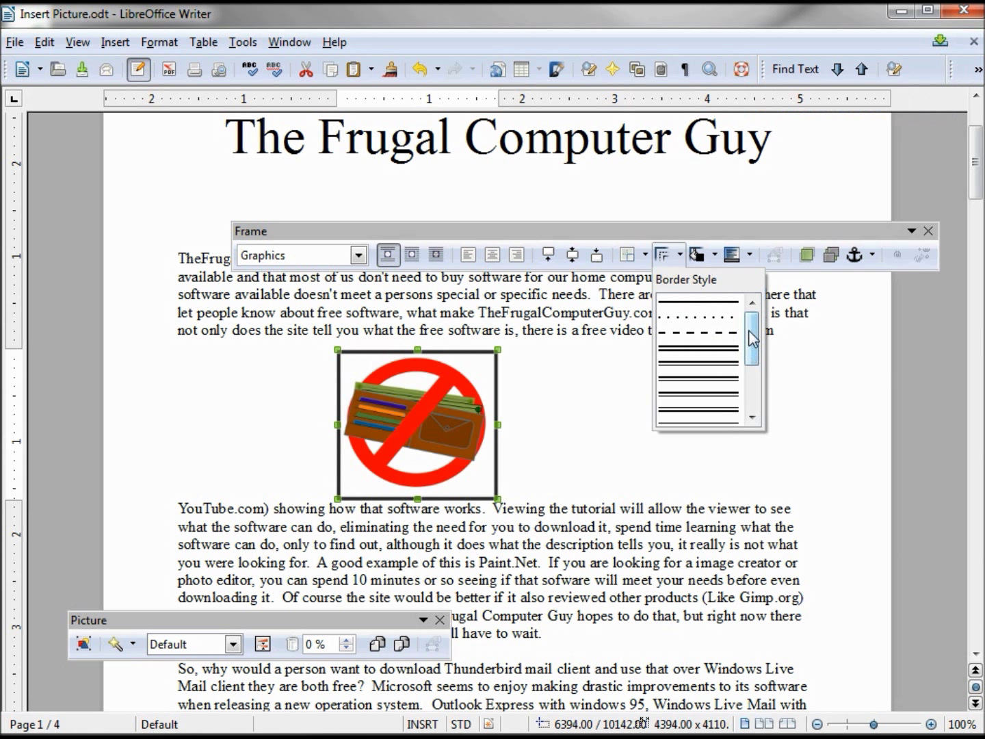
pyautogui.click(721, 331)
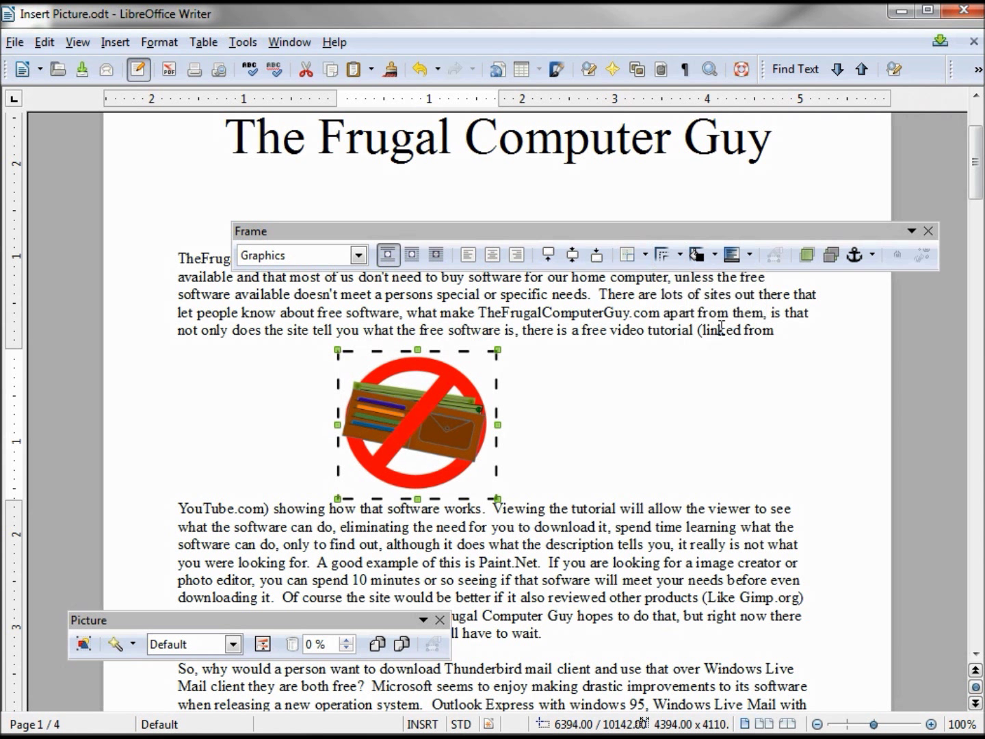
# Colour the dashed border light blue and set a red background.
pyautogui.click(714, 255)
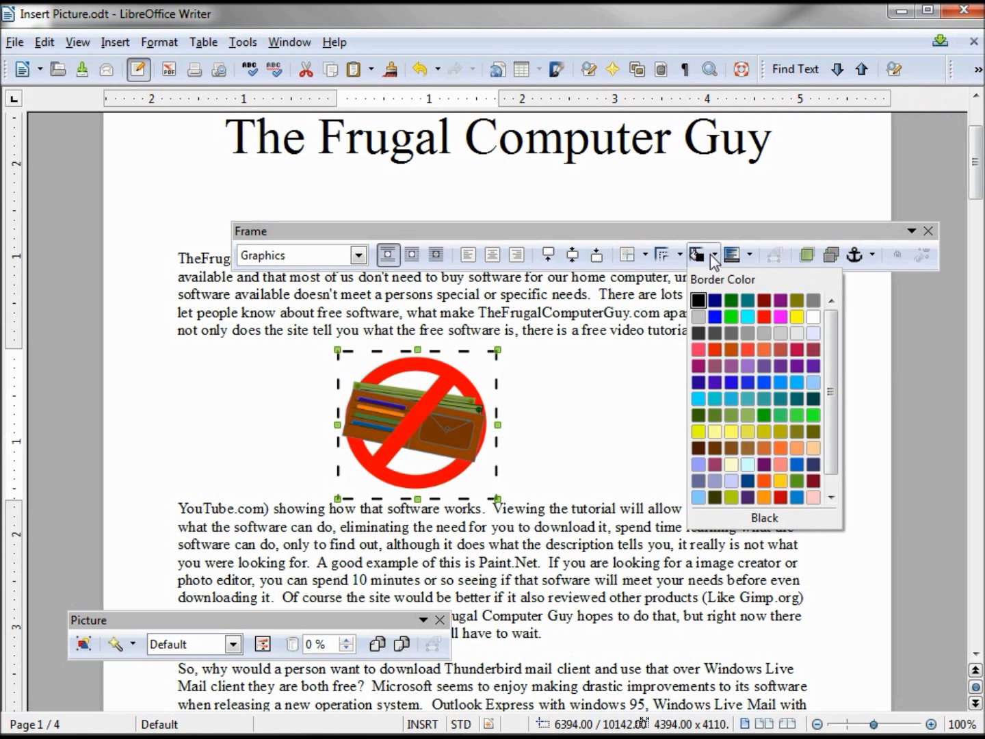
pyautogui.click(716, 317)
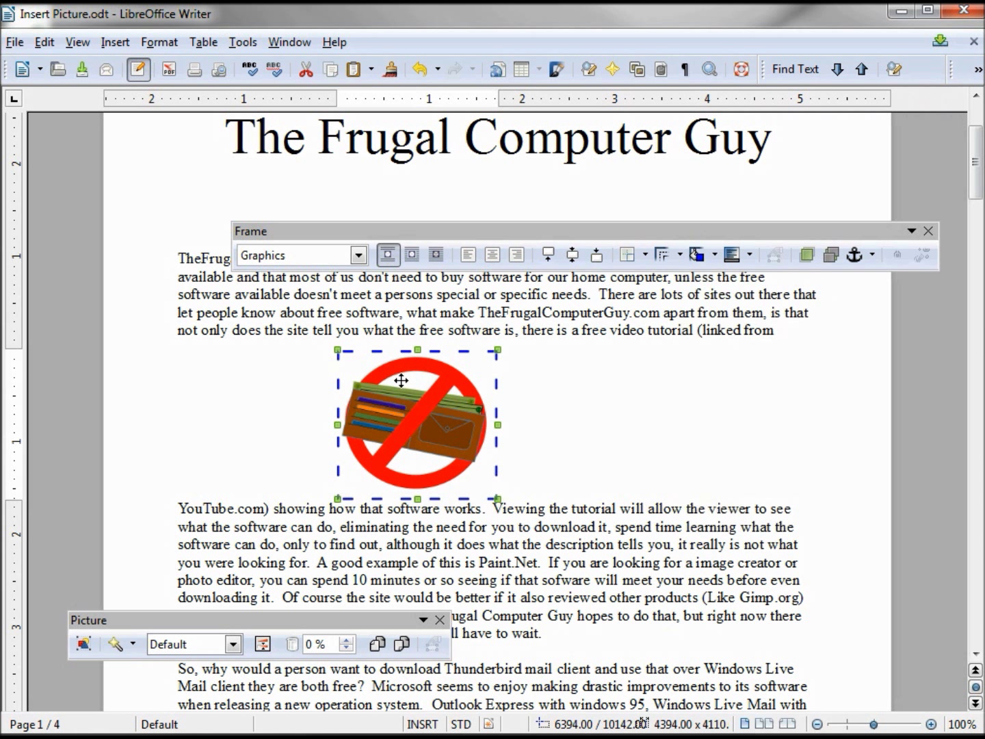
pyautogui.click(749, 254)
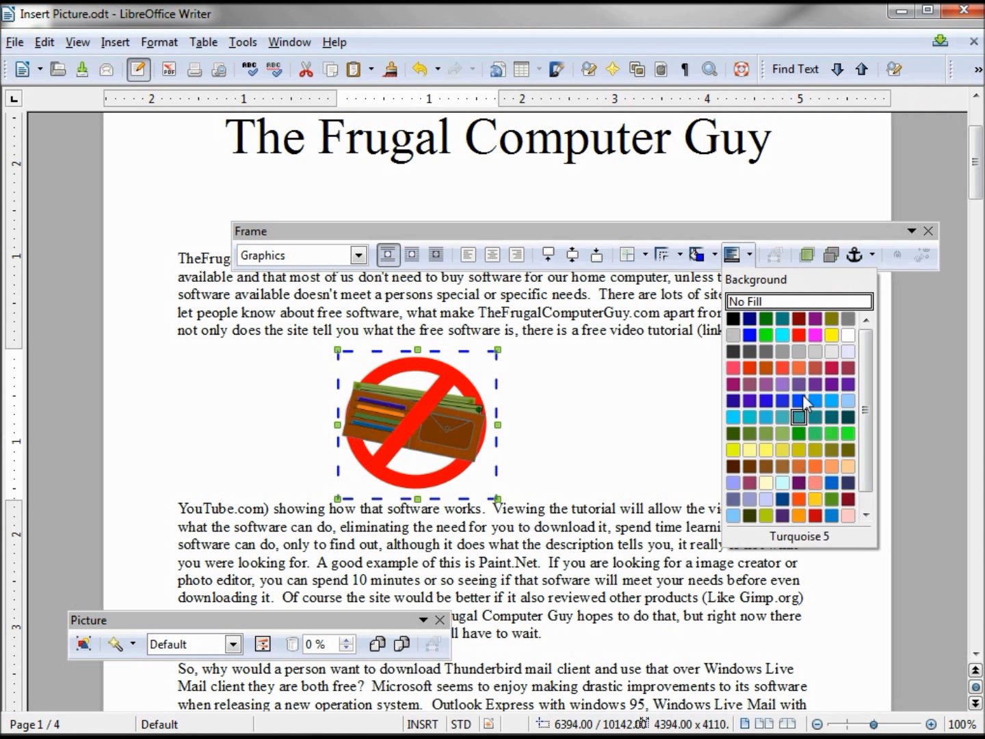
pyautogui.click(798, 334)
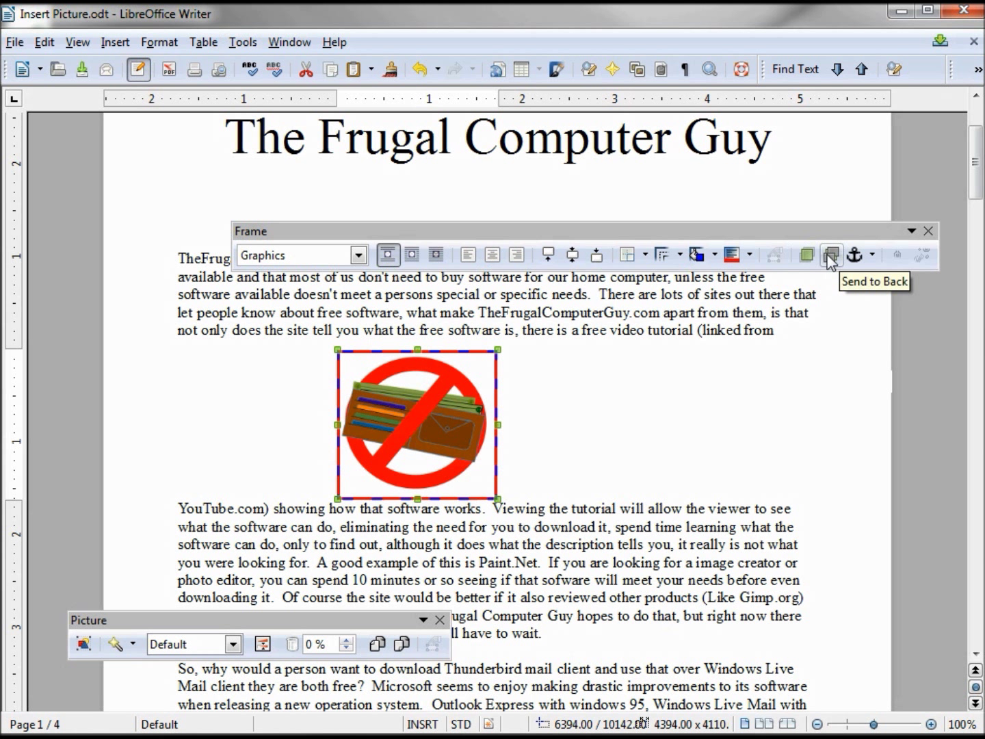
pyautogui.click(566, 405)
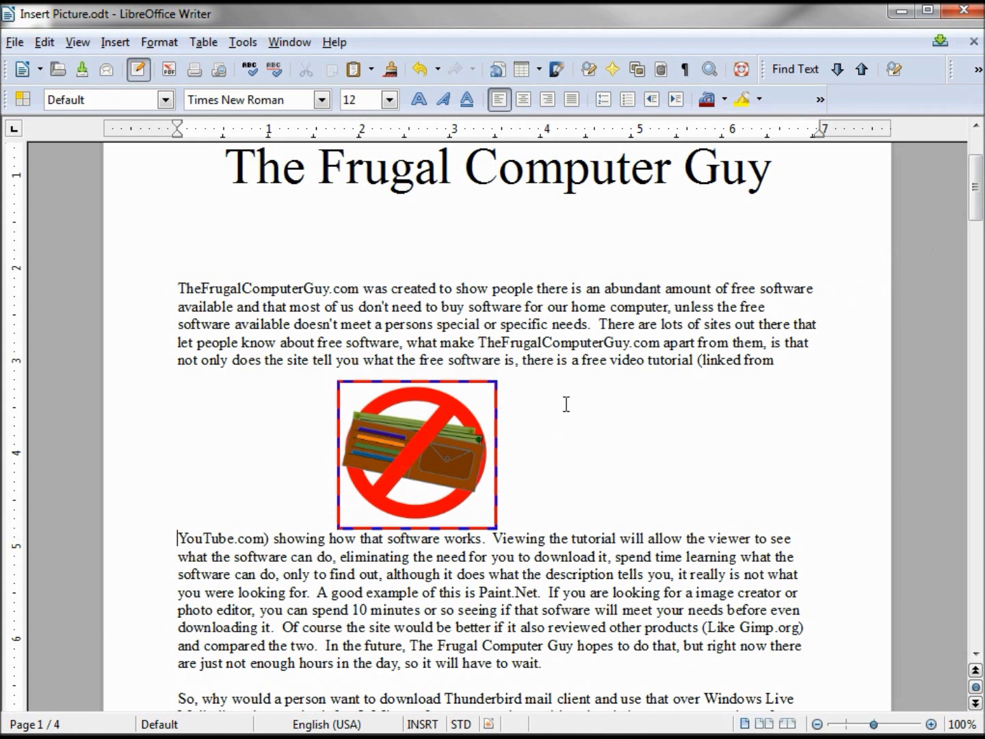
# Insert TFCG-75x200.png from the Desktop and drag it down over the wallet picture.
pyautogui.click(111, 43)
pyautogui.moveTo(189, 501)
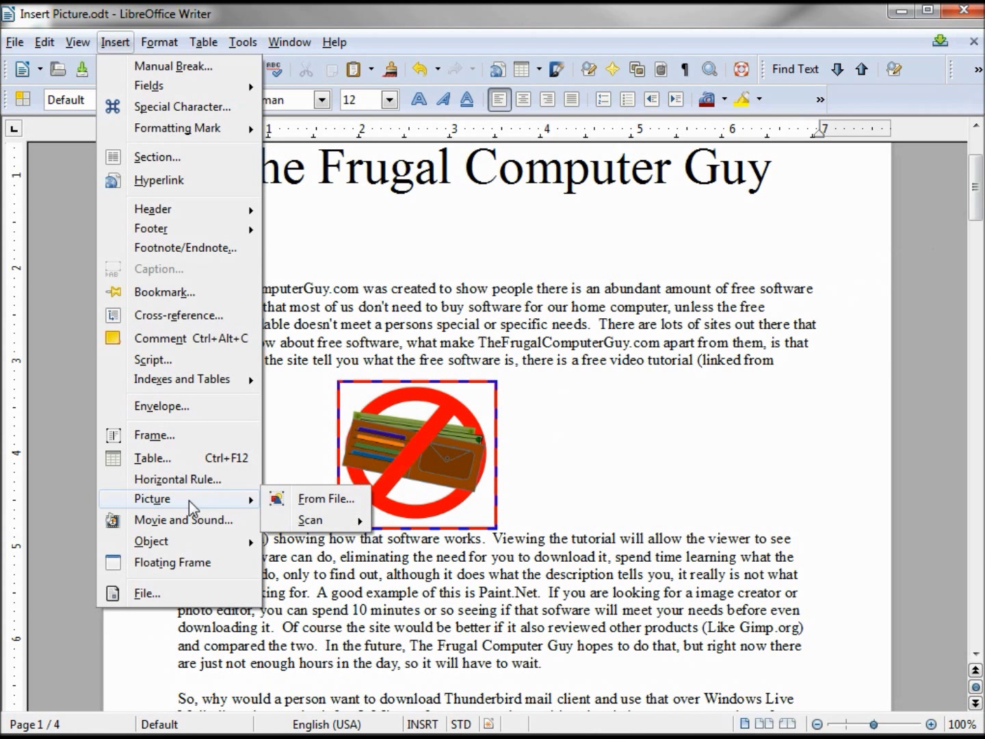
pyautogui.click(315, 501)
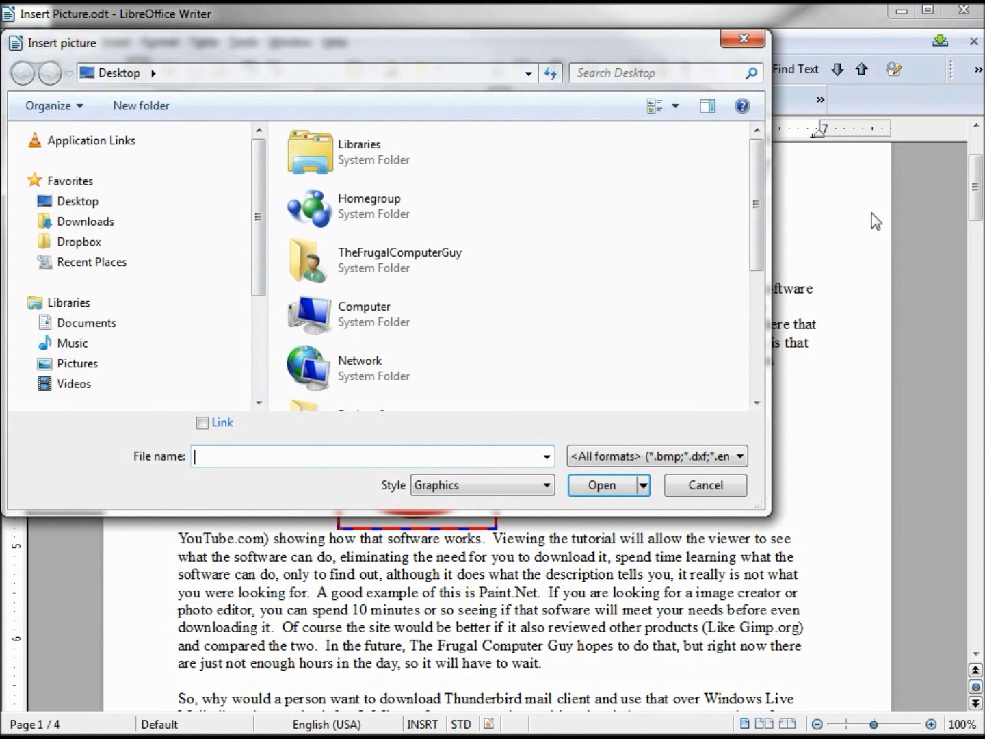
pyautogui.scroll(-3, 745, 157)
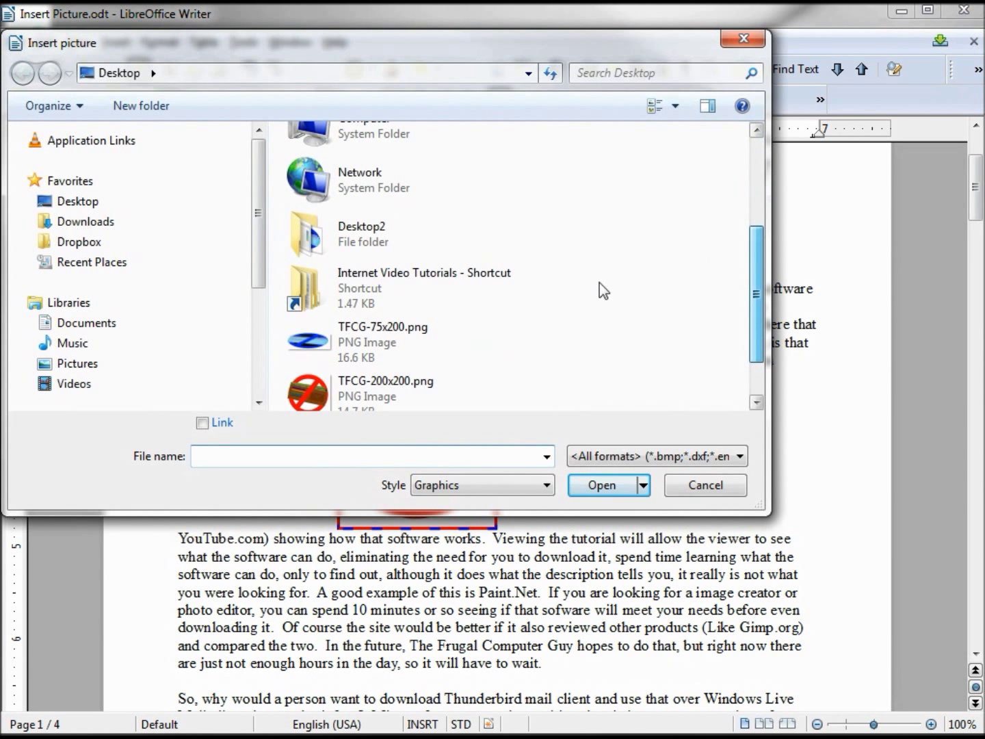
pyautogui.click(324, 342)
pyautogui.click(616, 487)
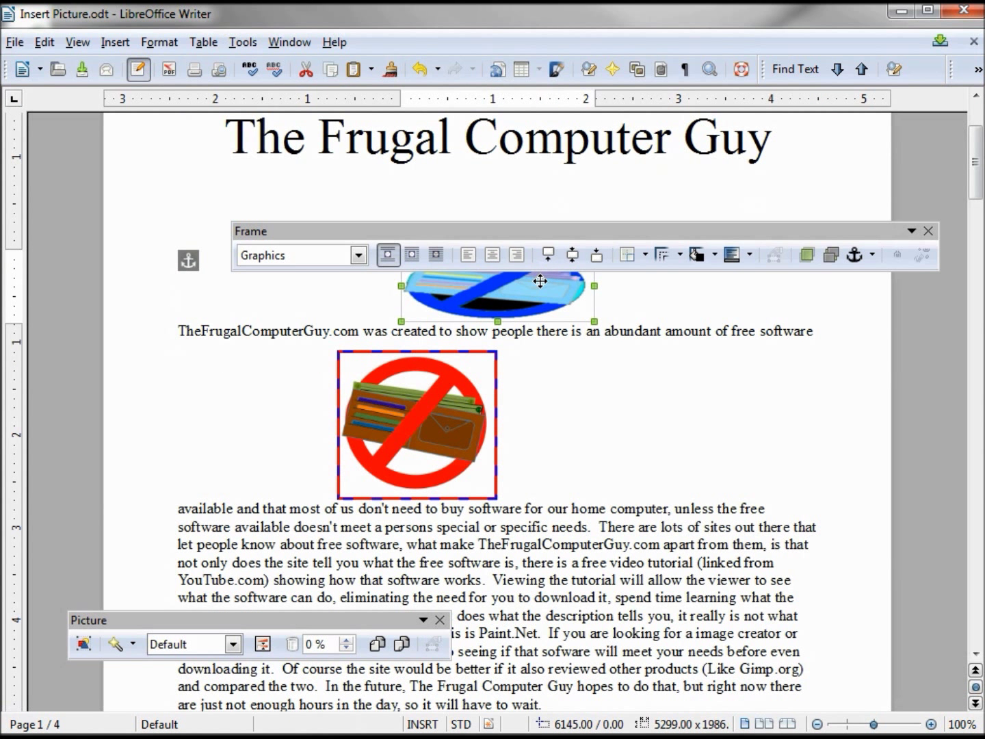
pyautogui.moveTo(541, 274); pyautogui.dragTo(541, 422)
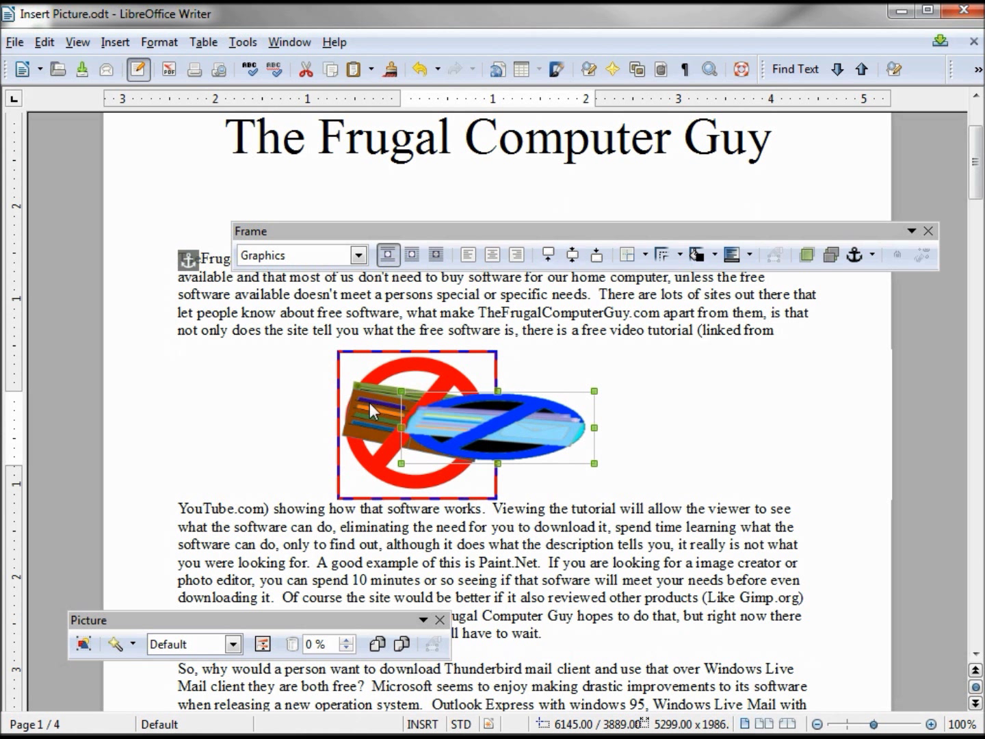
# Send the TFCG logo behind the wallet picture, then bring it back to the front.
pyautogui.click(833, 256)
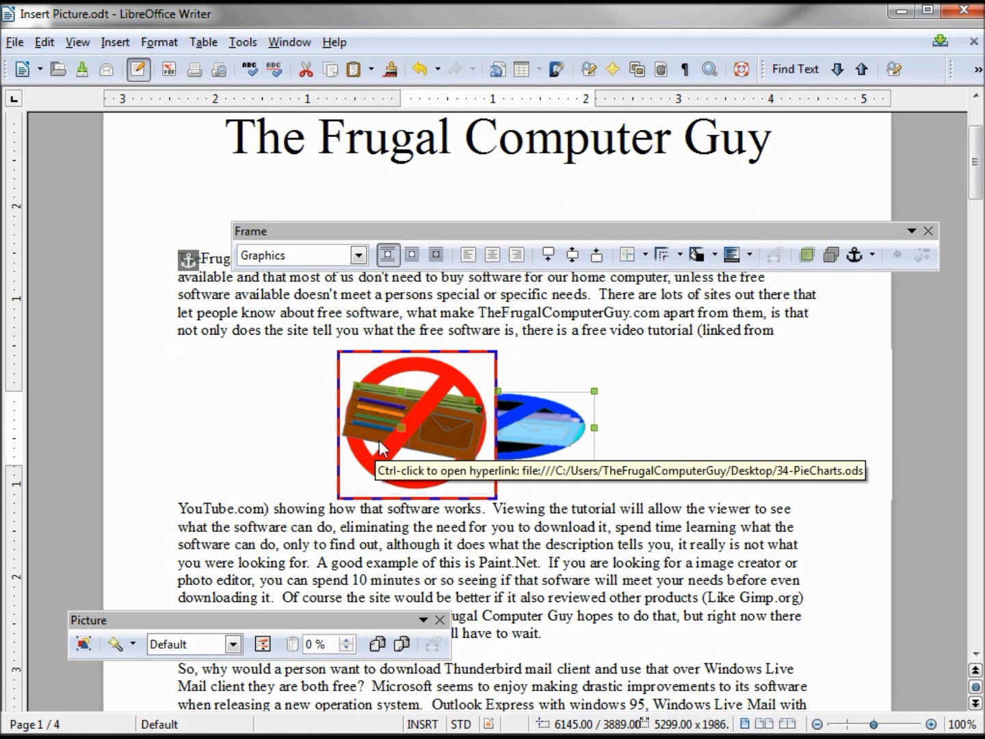
pyautogui.click(807, 257)
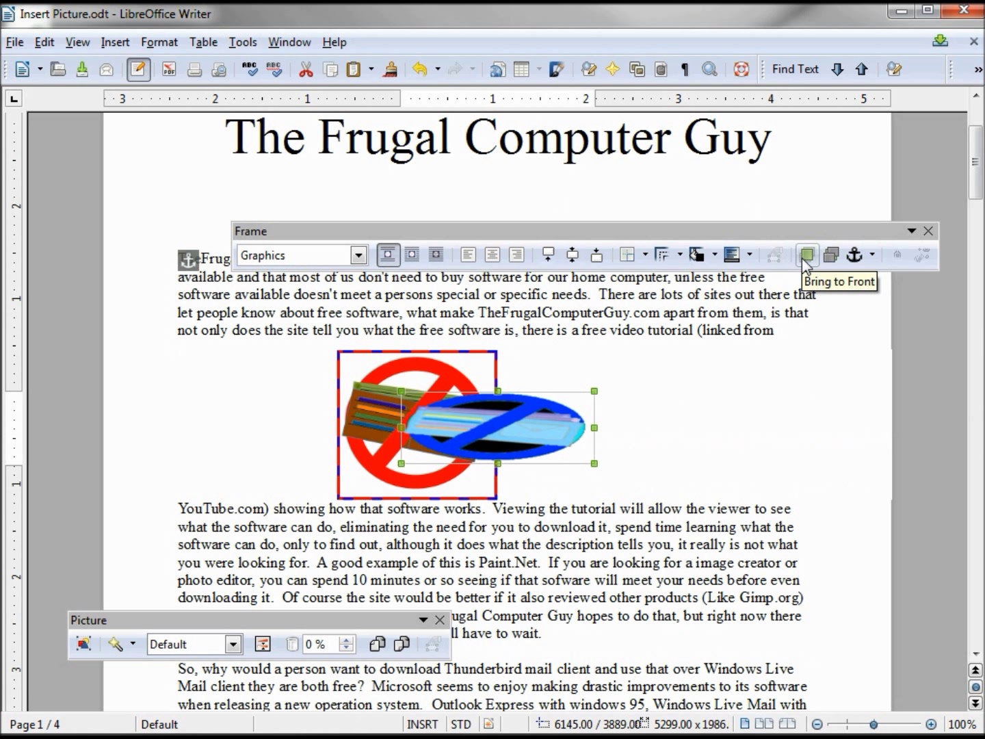